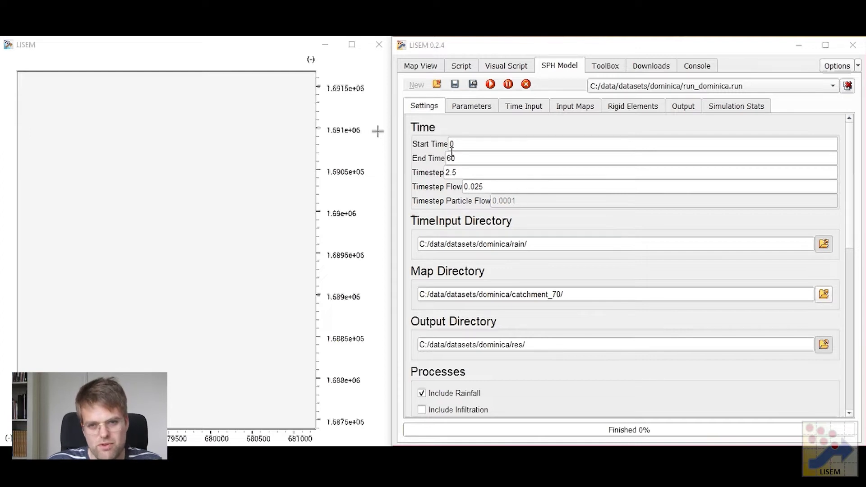
Step: Edit the SPH Timestep Flow value from 0.025 to 0.5 in Settings
left_click(432, 107)
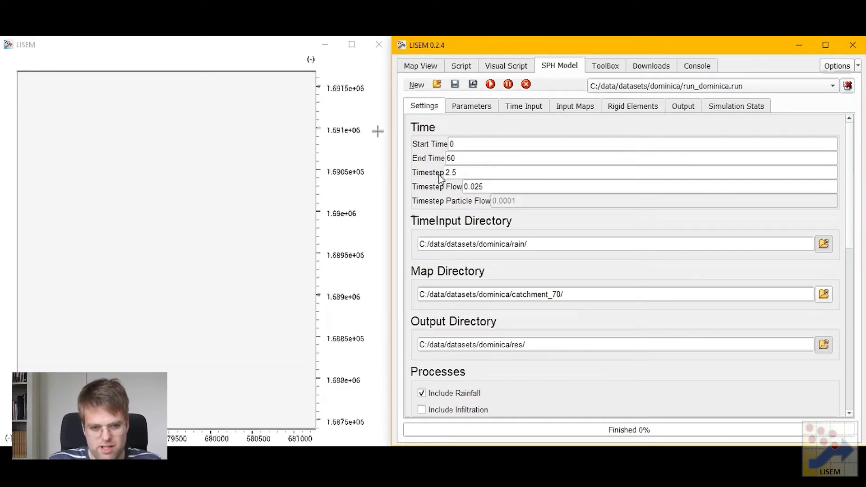
left_click(495, 187)
double_click(496, 187)
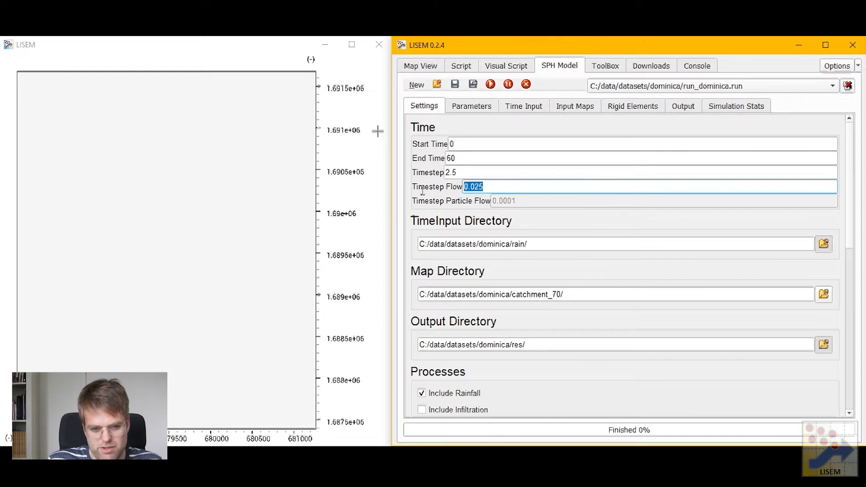
left_click(497, 185)
left_click_drag(499, 186, 473, 189)
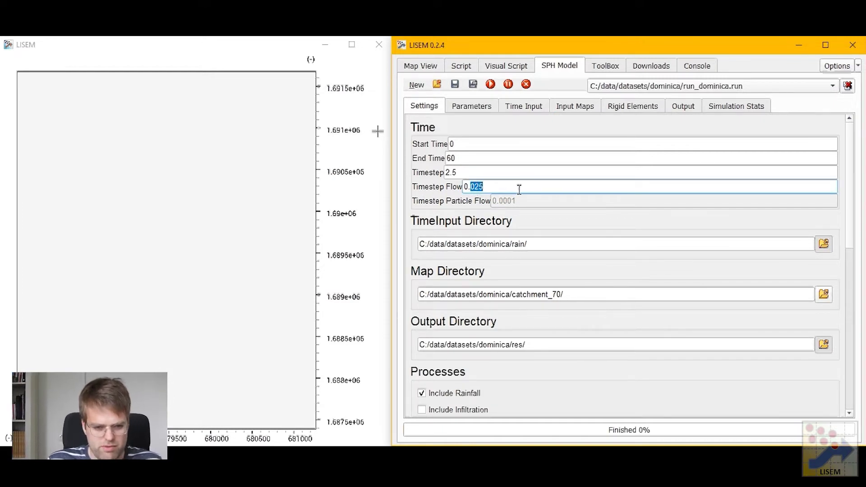
type("5")
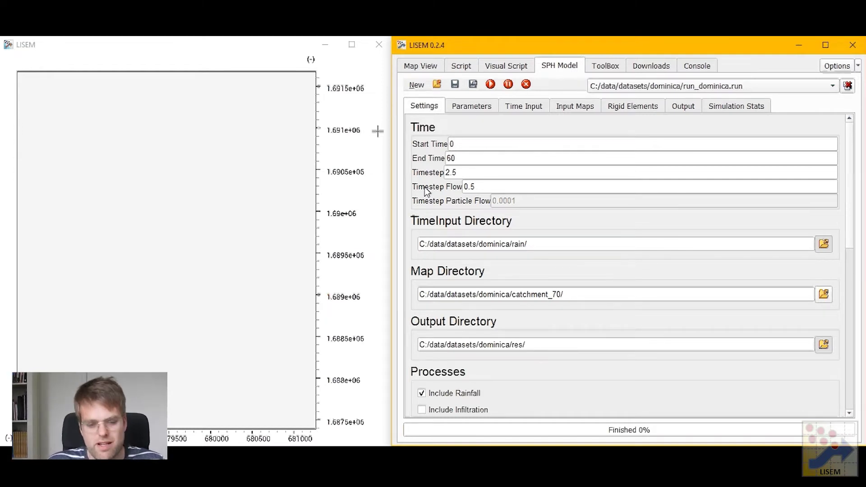
left_click(515, 245)
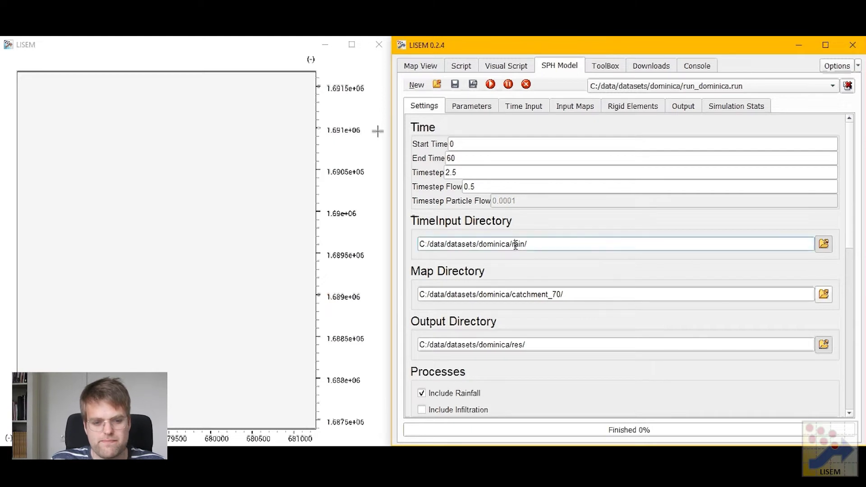
scroll(515, 245, "down", 1)
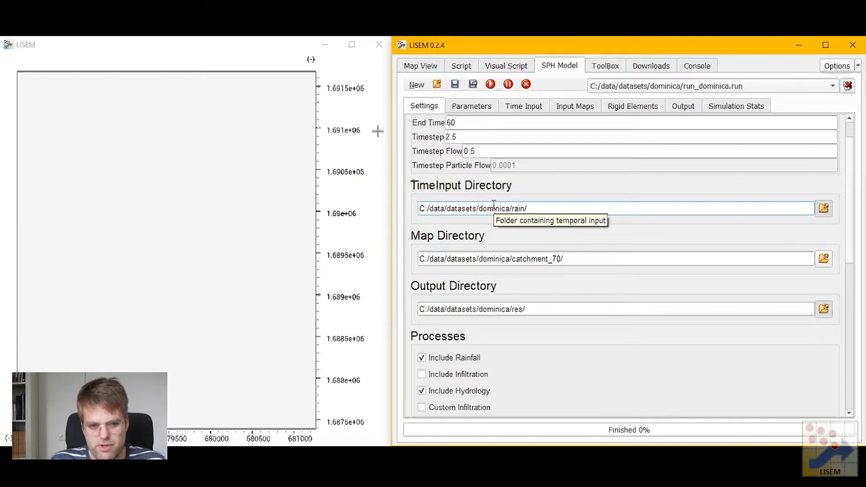
left_click_drag(551, 203, 344, 199)
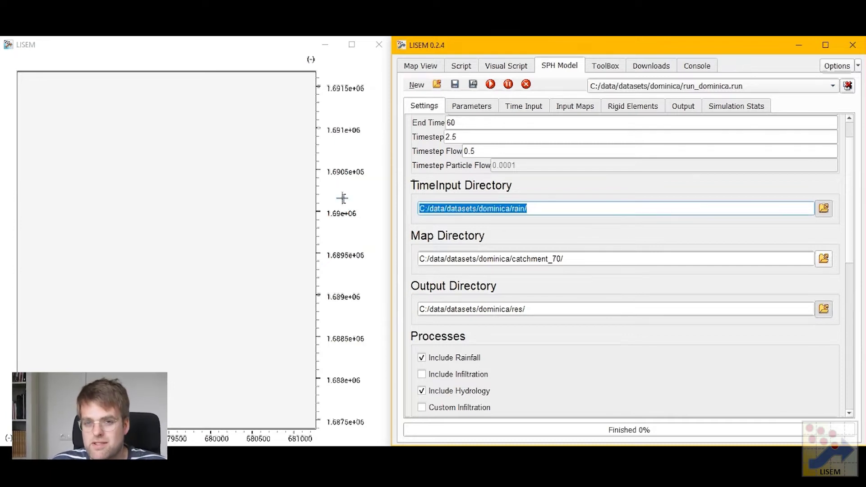
left_click_drag(584, 258, 271, 238)
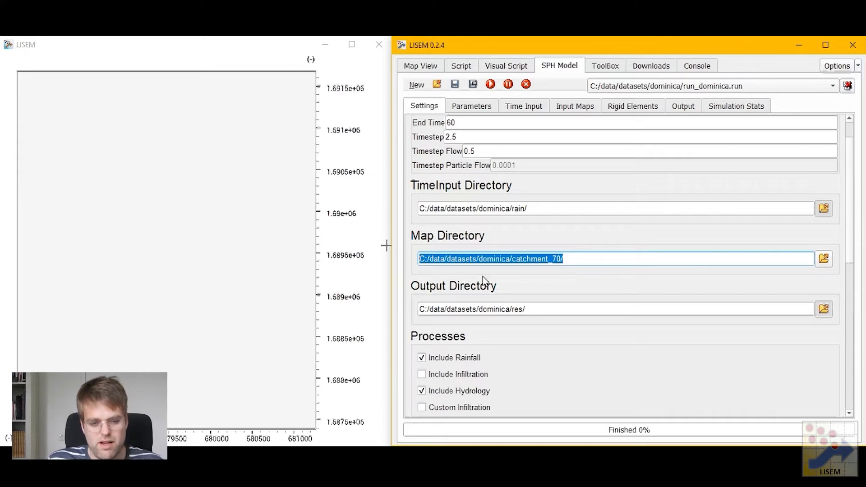
left_click_drag(567, 310, 255, 298)
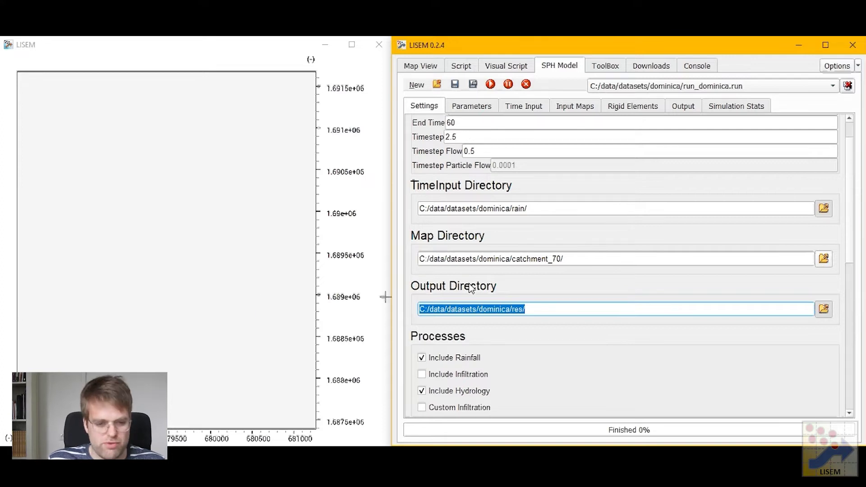
scroll(456, 270, "down", 5)
scroll(432, 183, "down", 3)
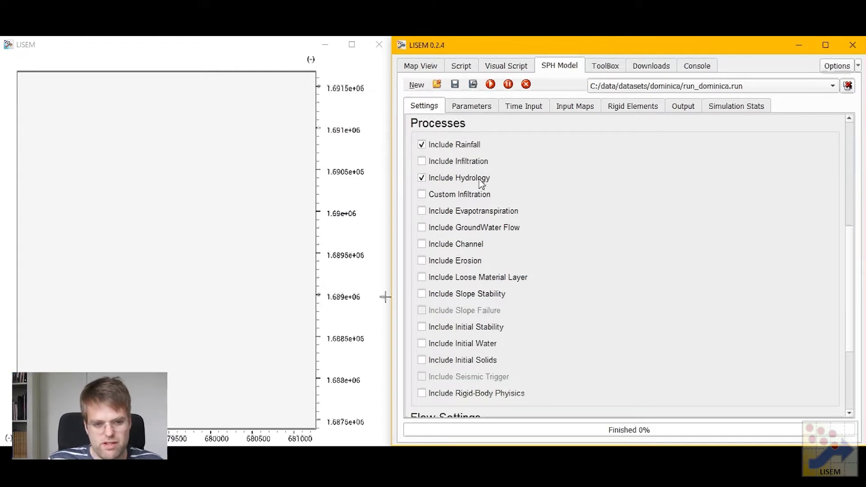
scroll(386, 183, "down", 1)
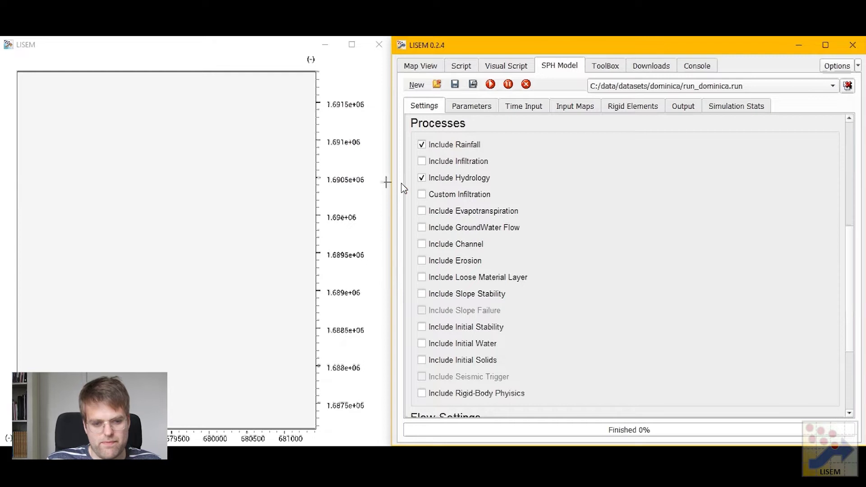
scroll(417, 181, "down", 3)
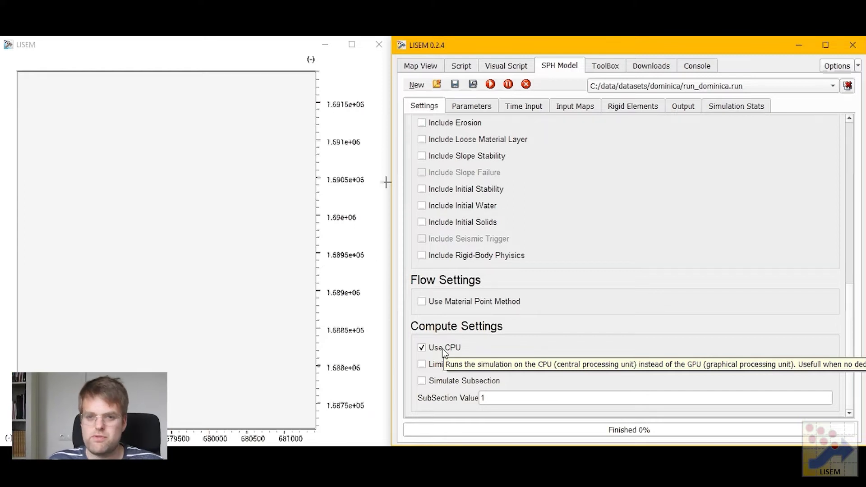
scroll(522, 307, "up", 8)
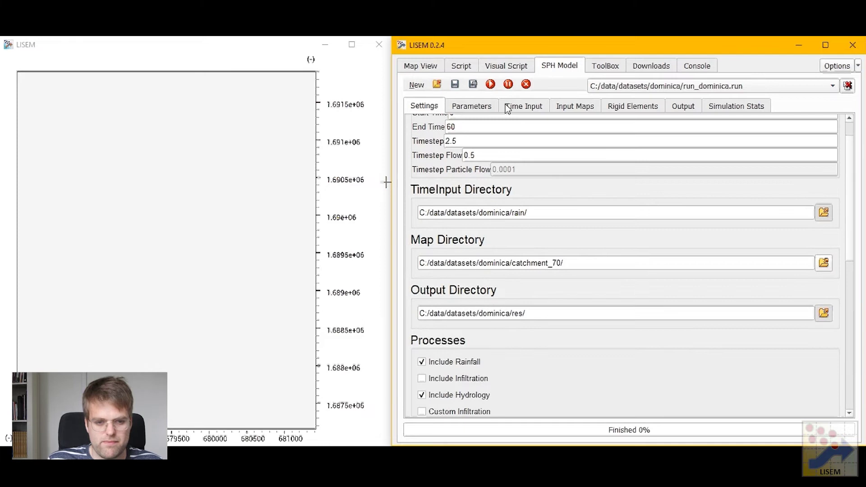
Step: Check the rainfall file maria_canefieldairport.txt under Time Input, then scroll through the Input Maps
left_click(504, 107)
left_click(619, 147)
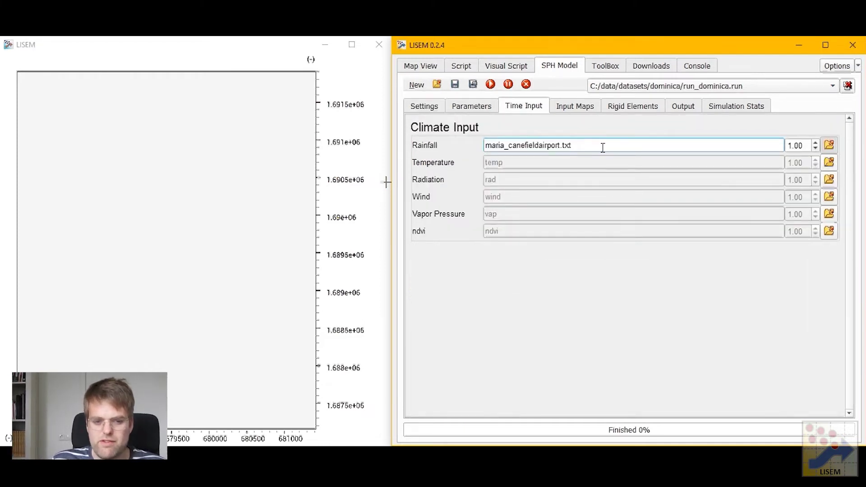
left_click(575, 107)
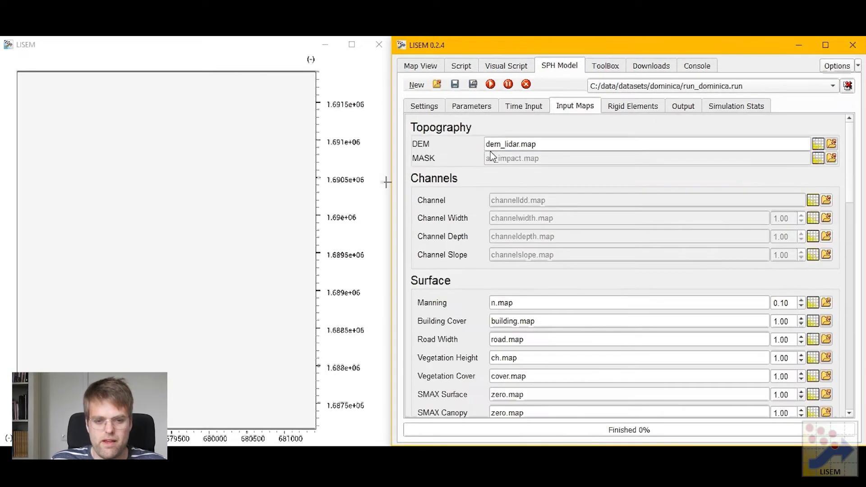
scroll(467, 226, "down", 3)
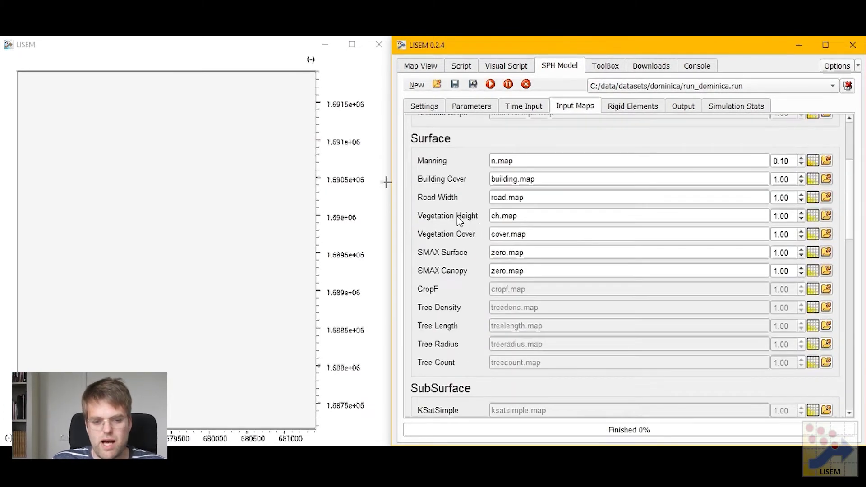
mouse_move(459, 220)
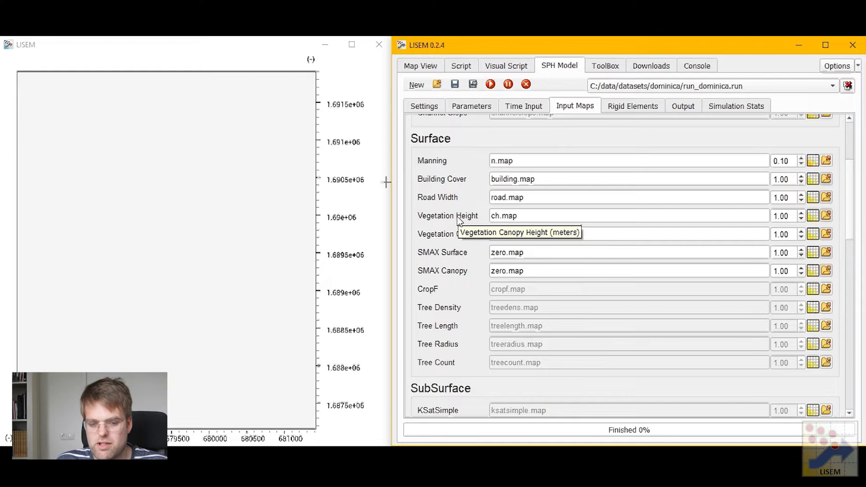
scroll(459, 220, "down", 1)
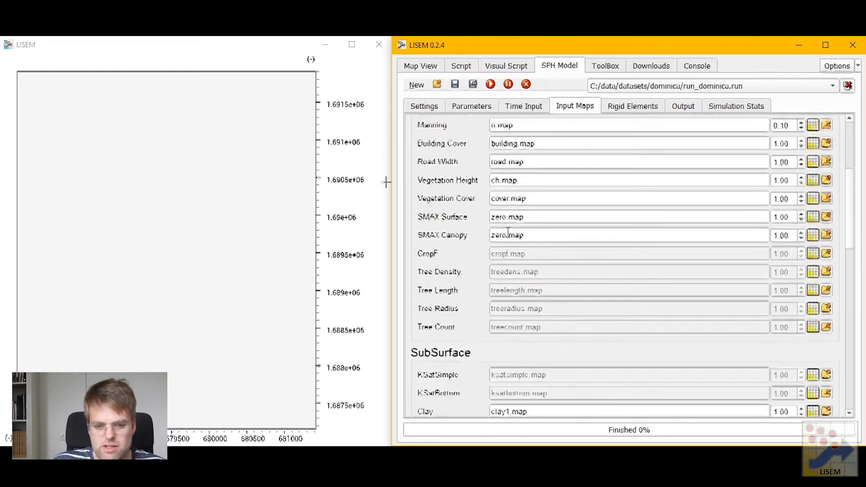
scroll(505, 230, "up", 2)
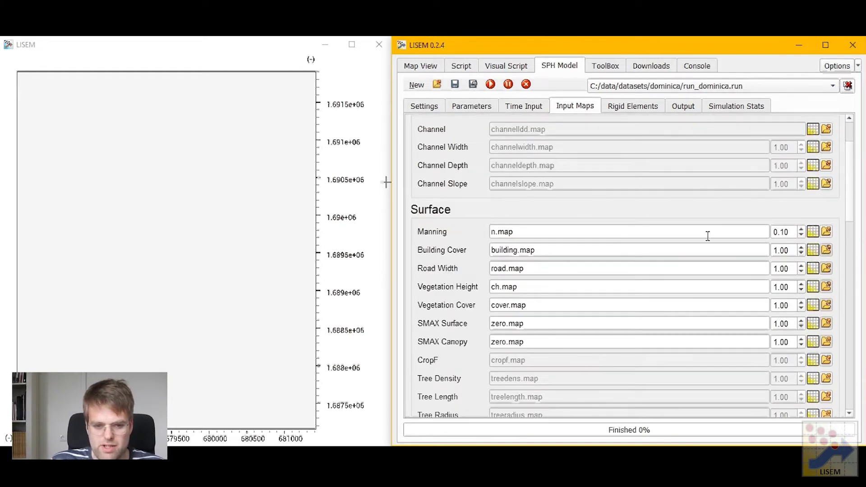
scroll(729, 206, "up", 2)
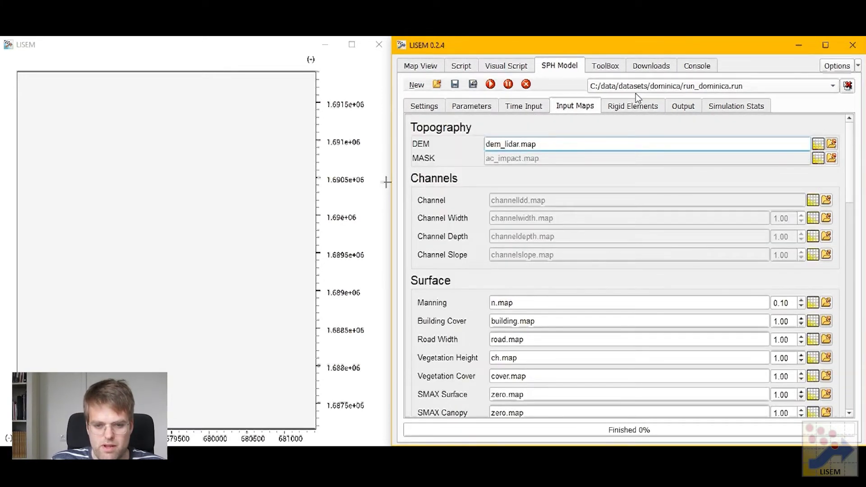
Step: Review Output settings: timeseries report every 1, particles every 1000, all outputs unchecked
left_click(681, 109)
scroll(467, 326, "down", 1)
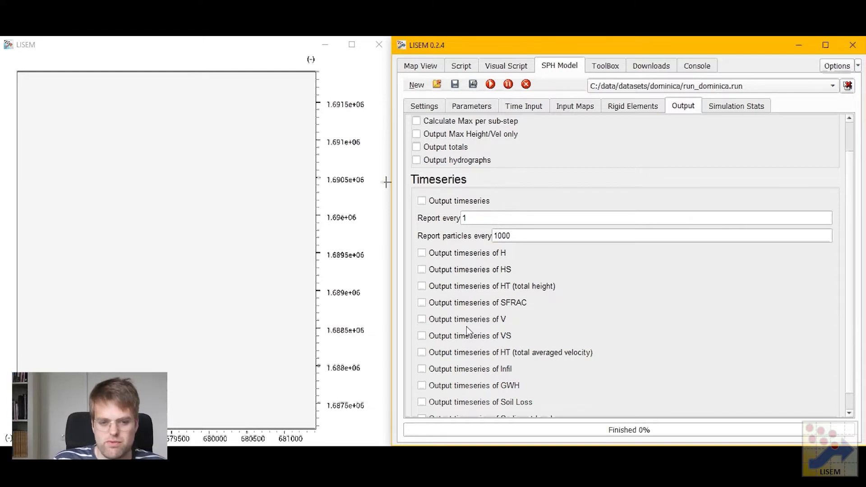
scroll(490, 297, "up", 1)
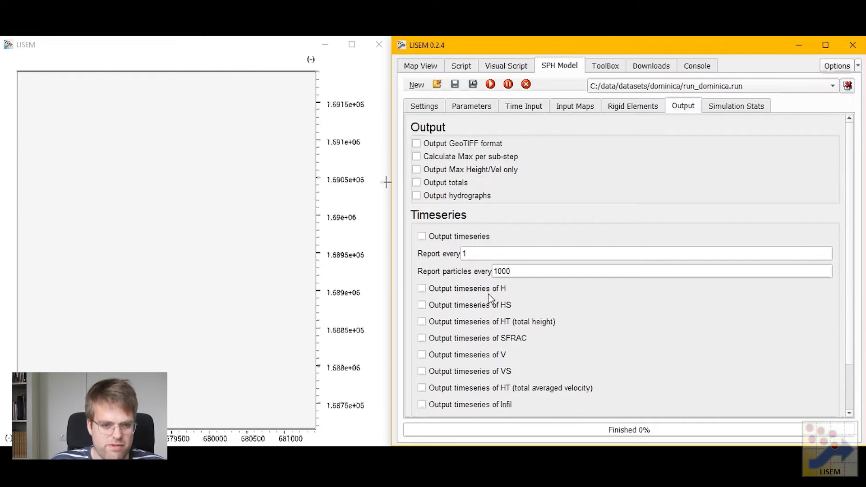
Step: Start the Dominica simulation run from the general settings page
left_click(515, 107)
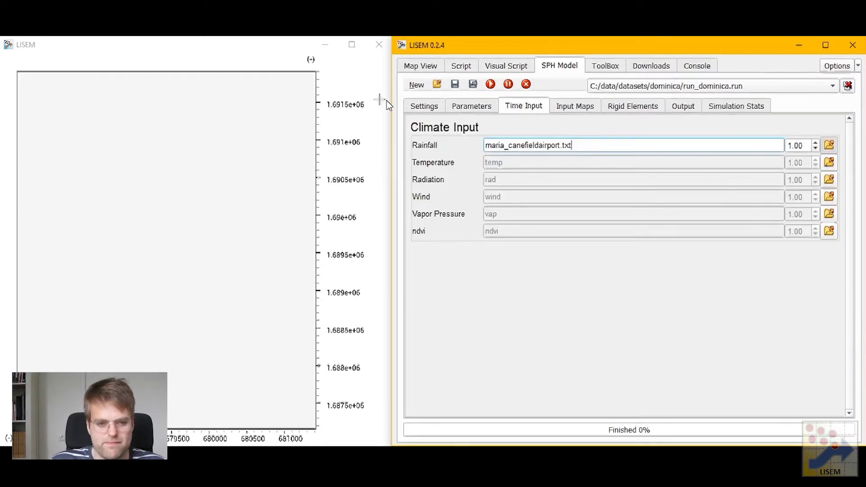
left_click(424, 106)
left_click(493, 87)
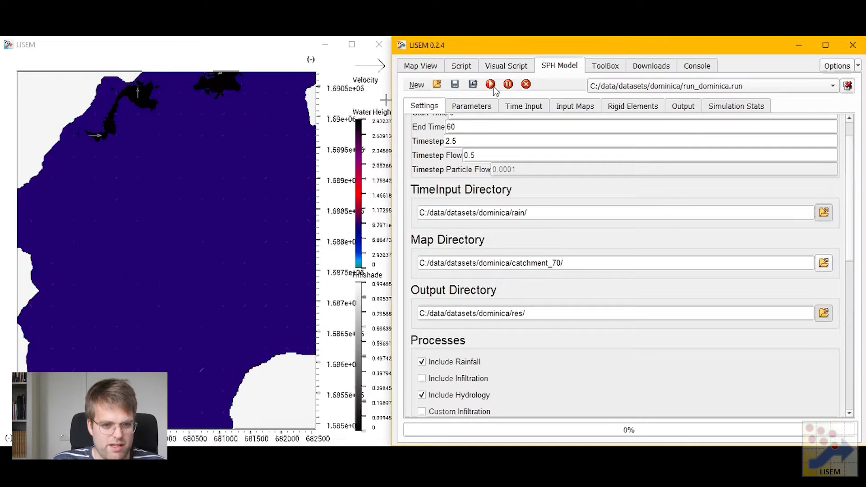
Step: Zoom the map and list the hillshade, water height, velocity and user map layers in Map View
scroll(192, 203, "down", 2)
left_click(176, 212)
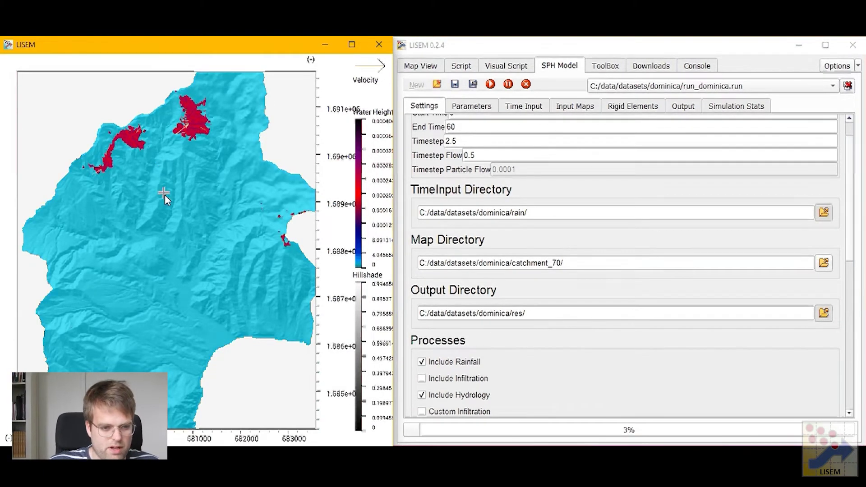
scroll(165, 202, "up", 1)
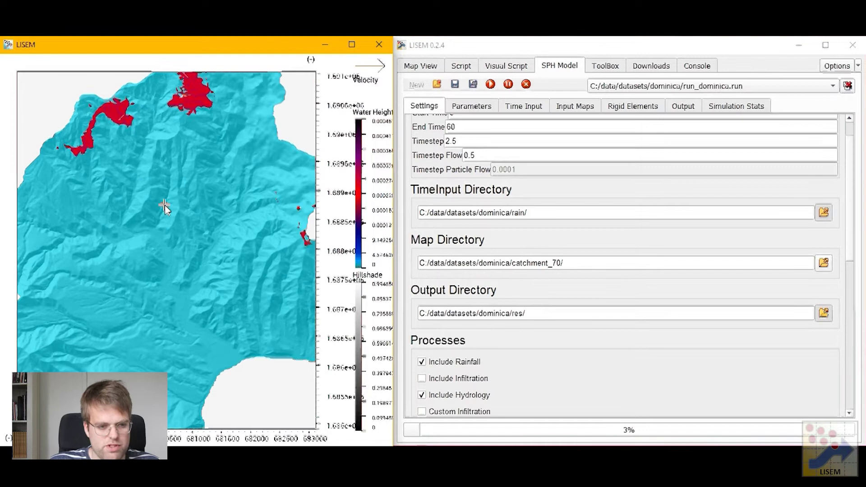
left_click(526, 85)
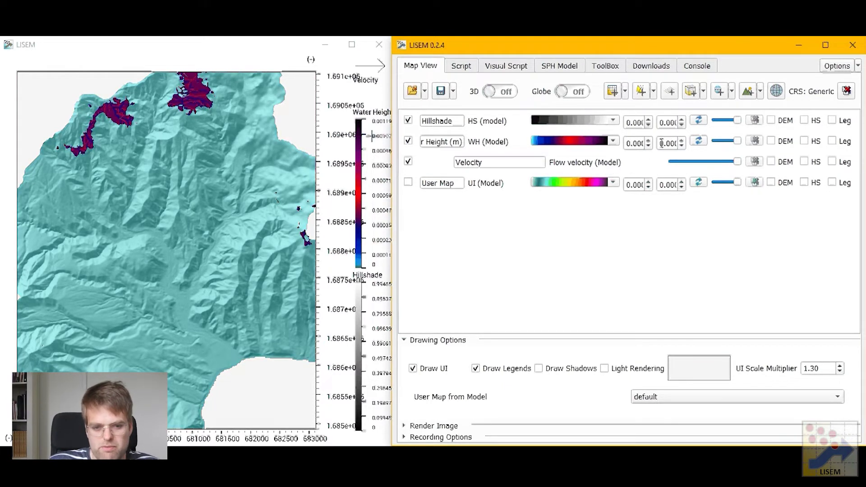
Step: Show the User Map, cycling through Flow Velocity, Wetting Front Depth and Cumulative Infiltration
left_click(409, 182)
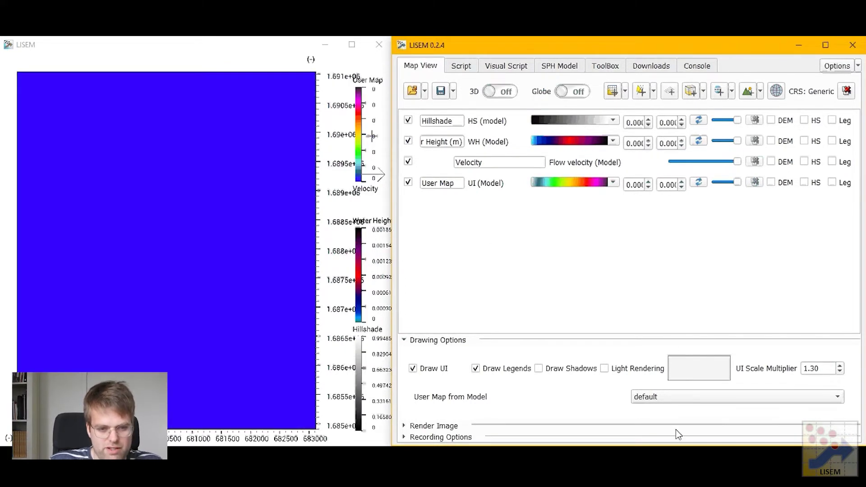
left_click(664, 402)
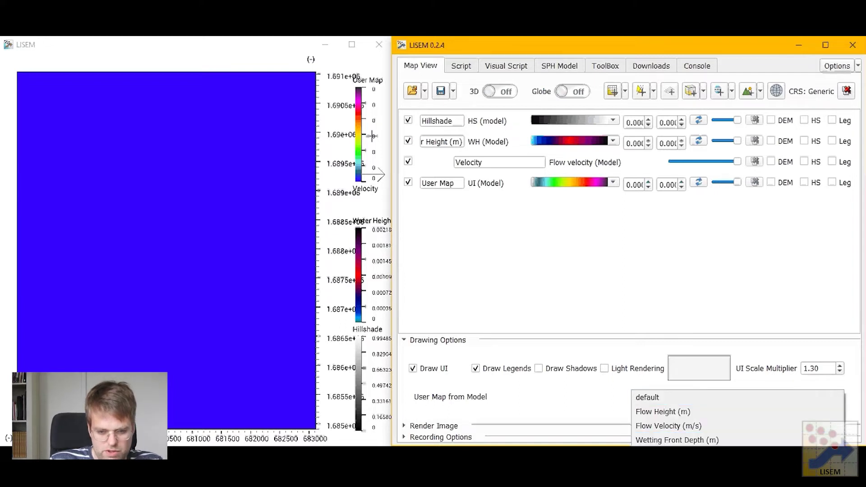
left_click(677, 424)
left_click(663, 399)
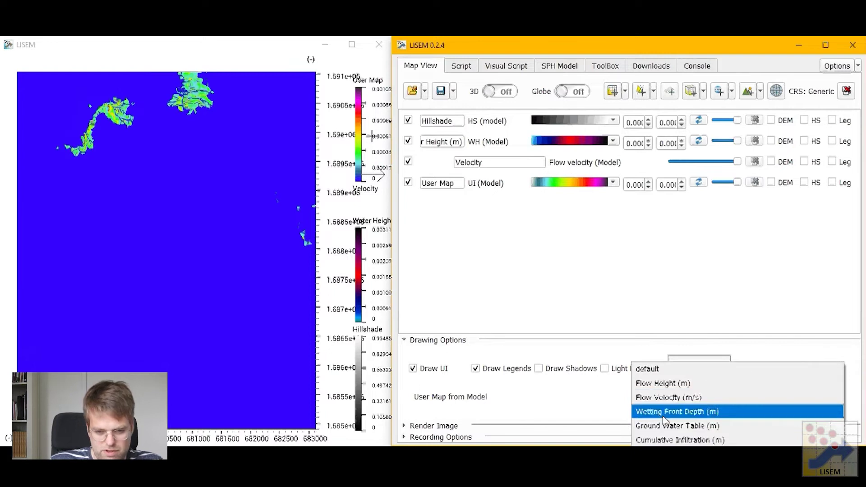
left_click(666, 410)
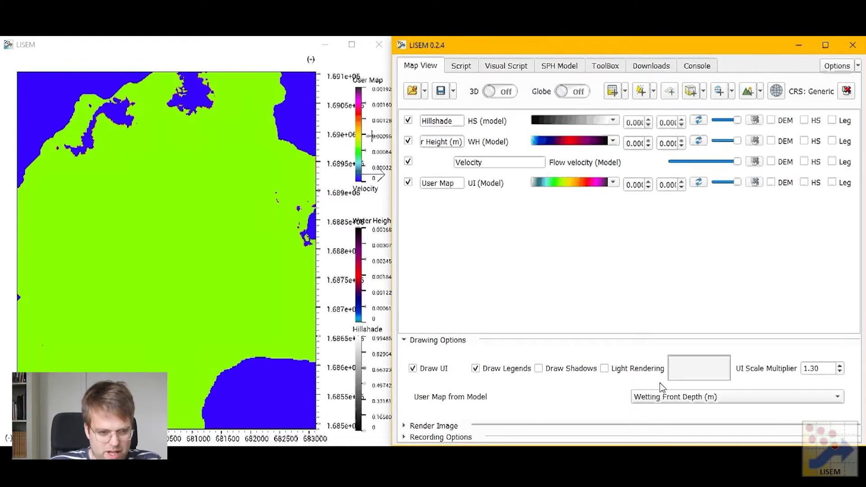
left_click(663, 397)
left_click(667, 427)
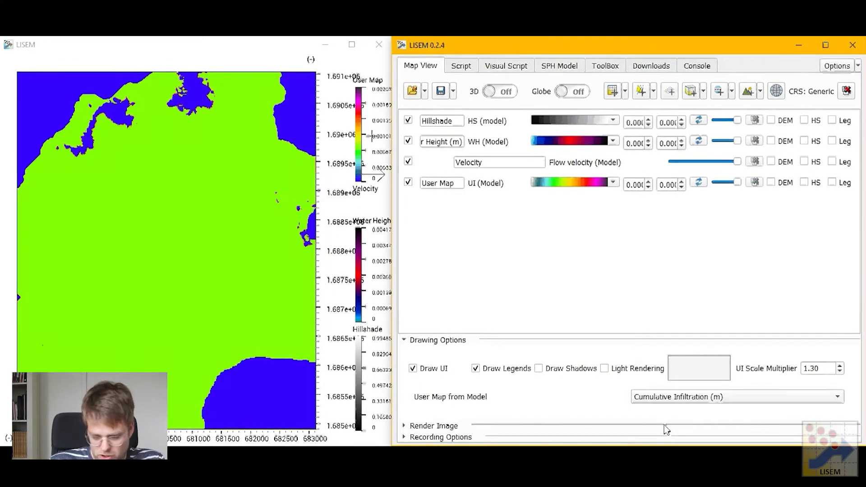
Step: Hide the User Map layer, leaving hillshade with water height on the map
left_click(408, 182)
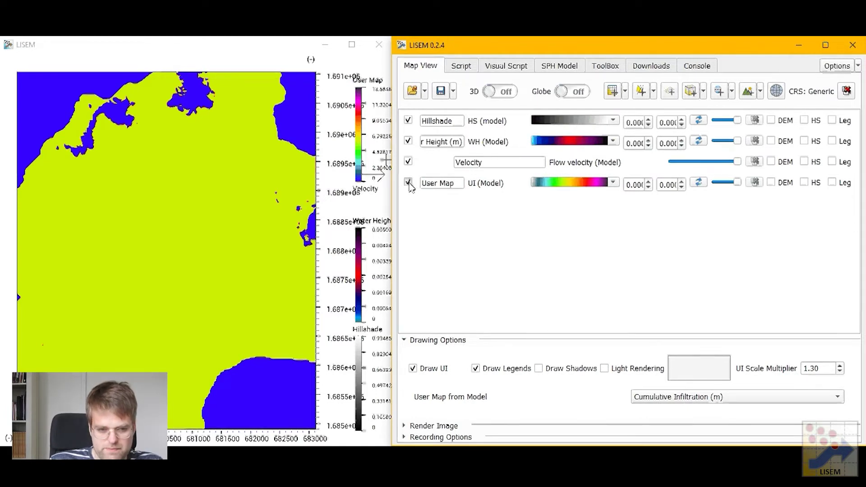
left_click(185, 246)
scroll(185, 246, "down", 2)
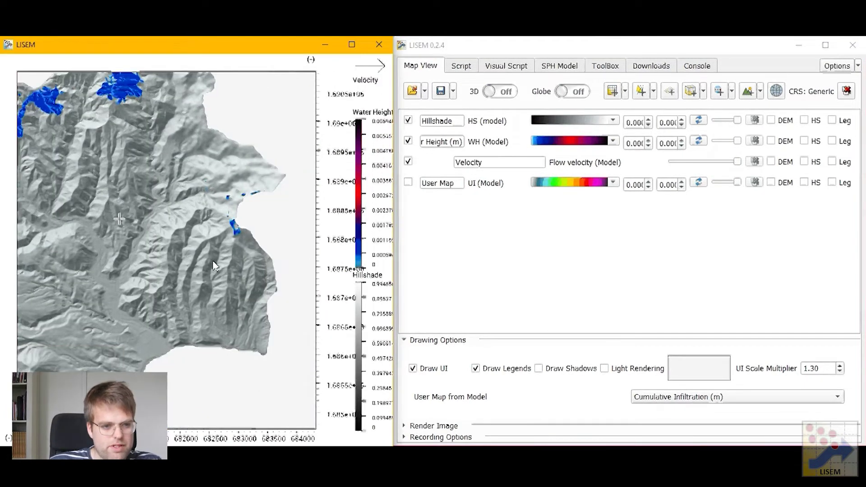
scroll(185, 245, "up", 3)
scroll(185, 246, "down", 1)
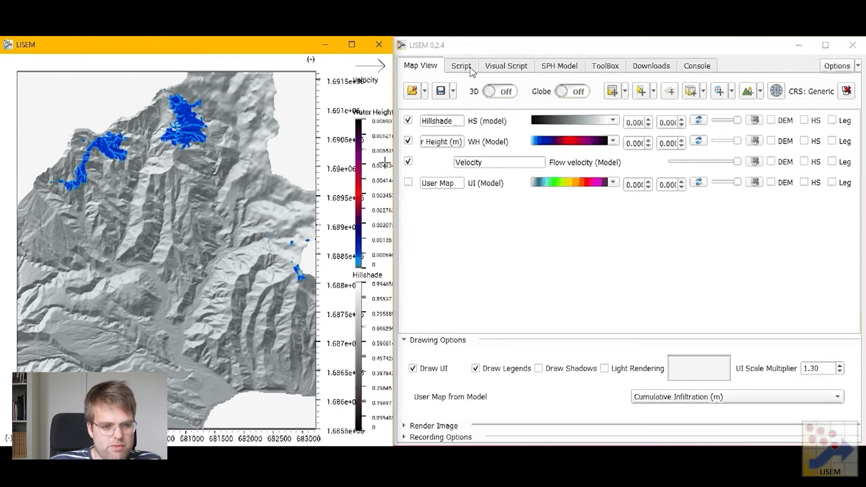
Step: Stop the running simulation and enable Include Slope Stability
left_click(566, 68)
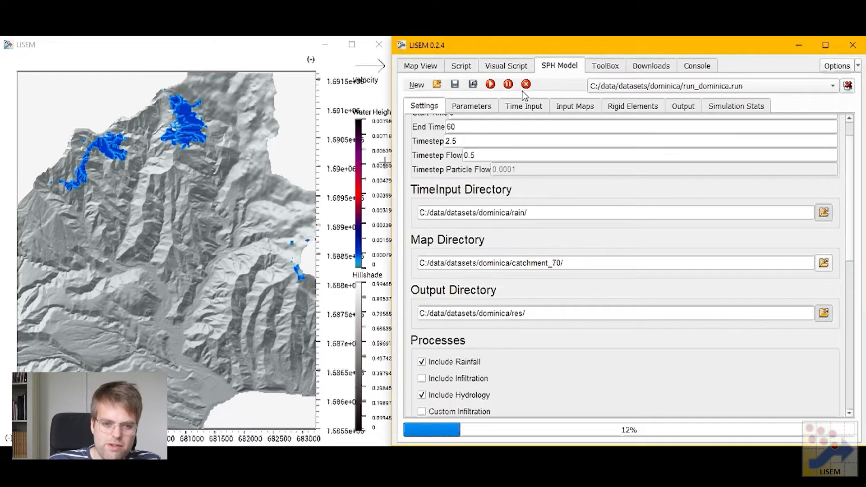
left_click(525, 87)
scroll(439, 211, "down", 5)
scroll(441, 215, "down", 2)
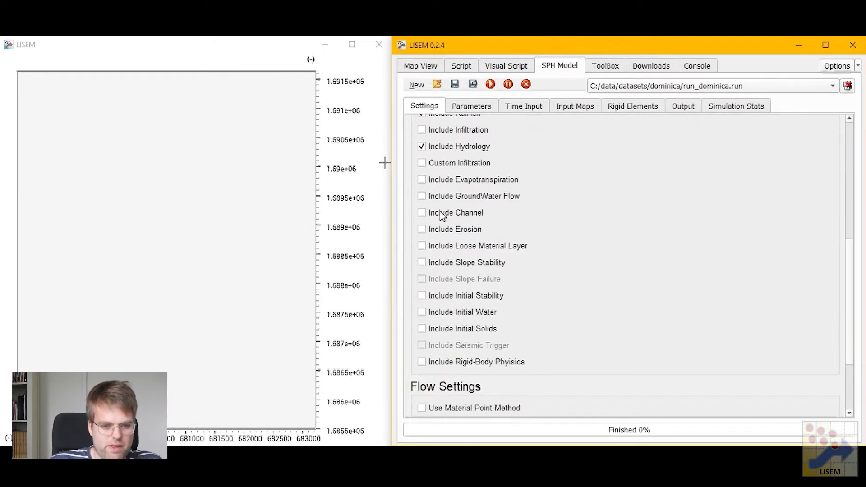
left_click(438, 262)
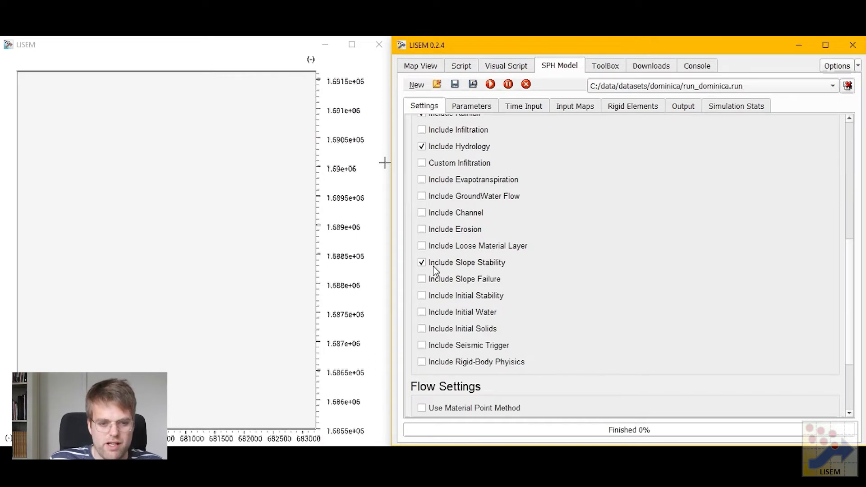
scroll(429, 288, "down", 2)
scroll(428, 288, "up", 1)
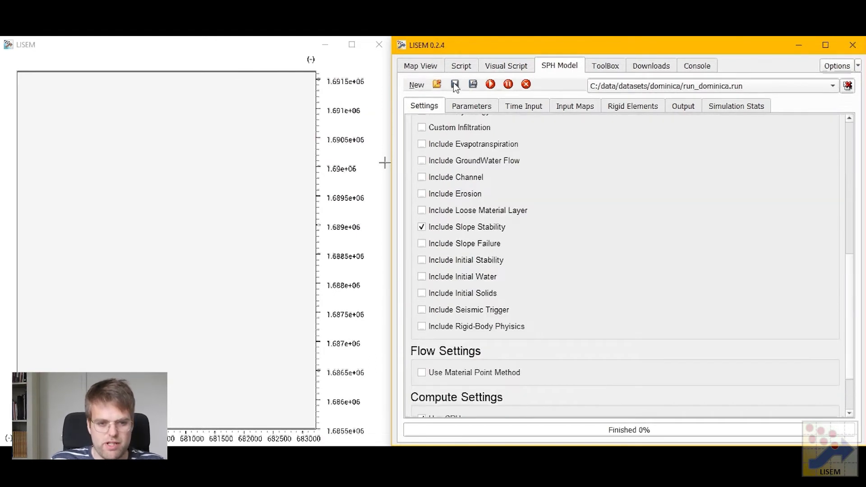
Step: Display the Internal Friction Angle map soilifa.map from Input Maps in the map window
left_click(583, 106)
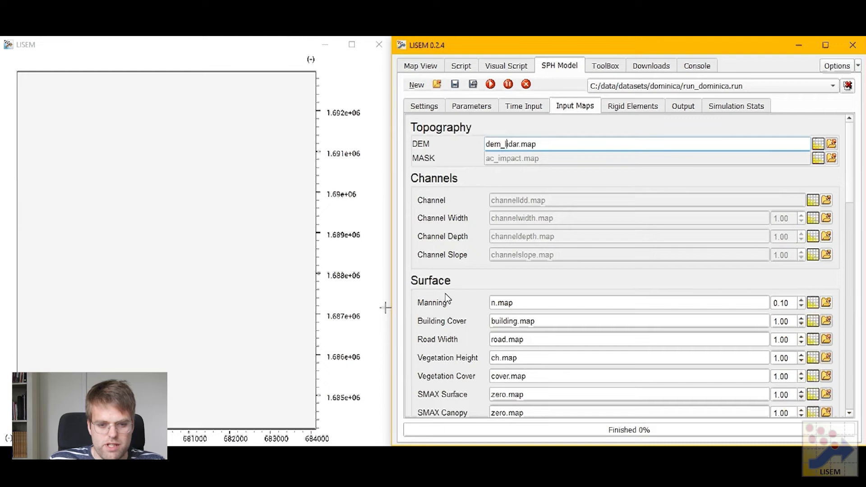
scroll(451, 293, "down", 5)
scroll(491, 267, "down", 3)
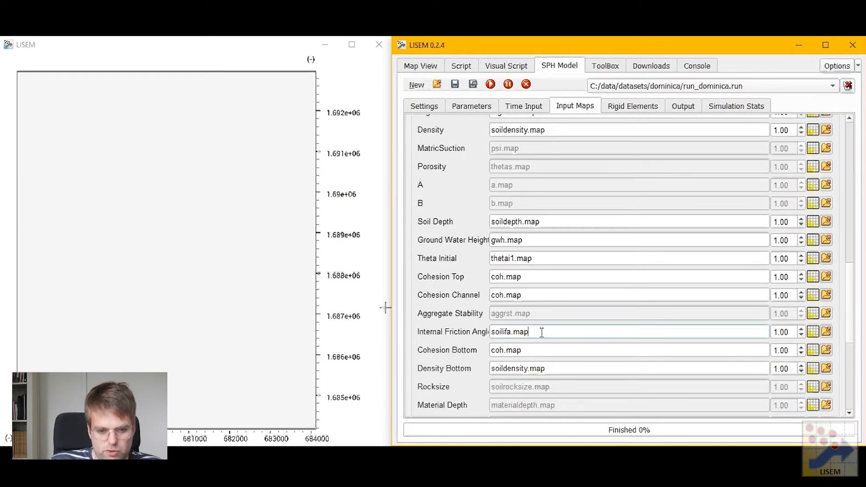
left_click_drag(541, 332, 472, 336)
left_click(495, 348)
double_click(495, 348)
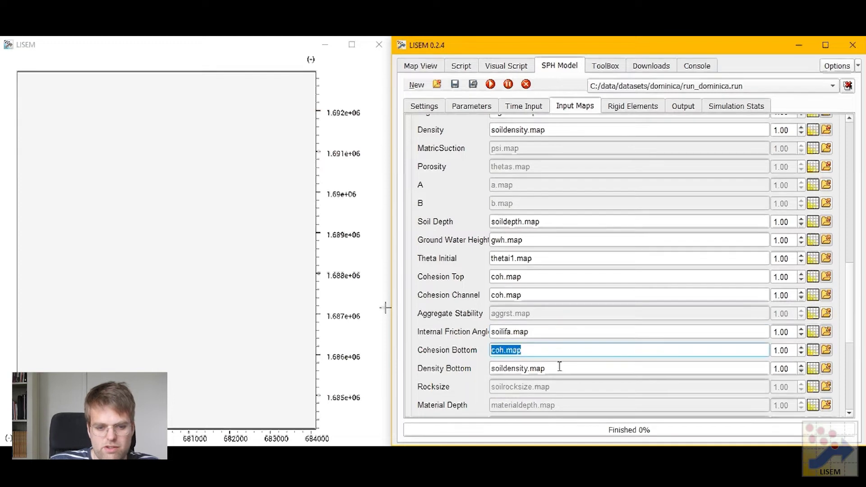
key("Tab")
left_click(449, 338)
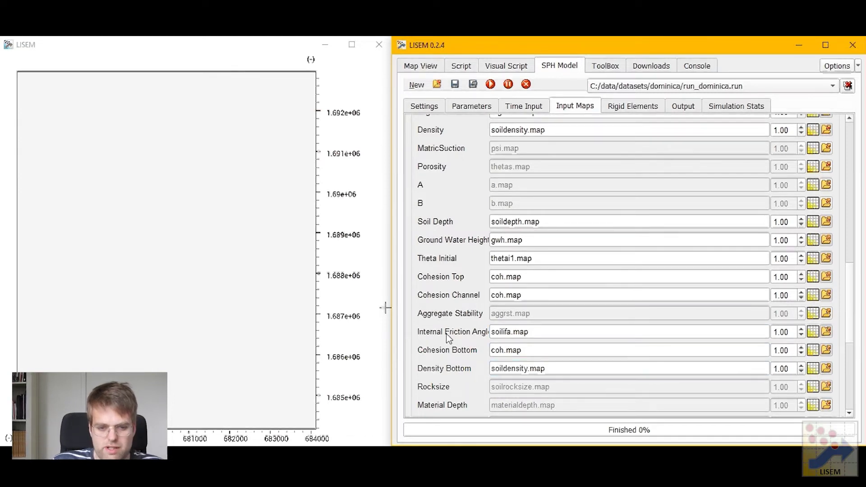
left_click(813, 333)
Step: Zoom and pan around the soilifa.map friction angle map, values 0.52–0.54
scroll(91, 273, "up", 3)
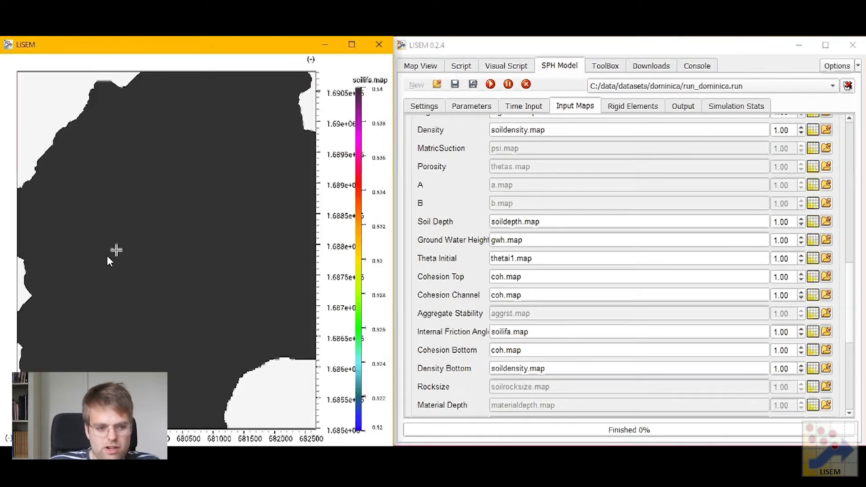
scroll(50, 313, "down", 2)
scroll(161, 278, "up", 2)
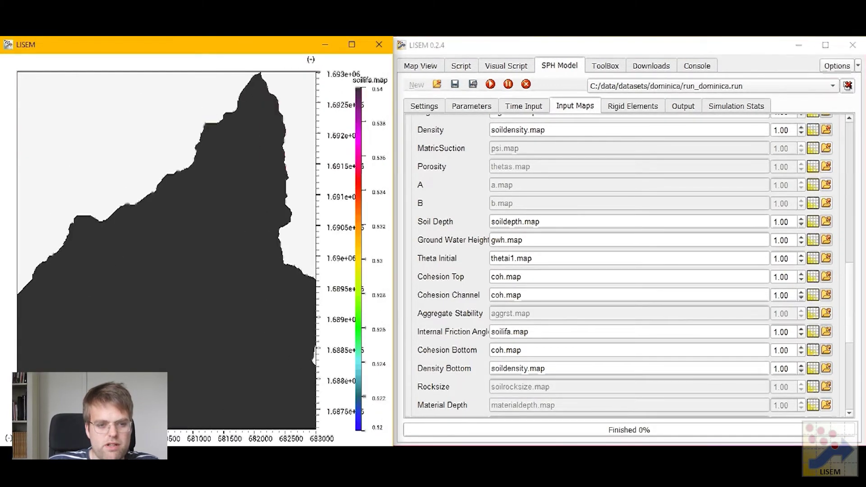
left_click_drag(162, 278, 127, 210)
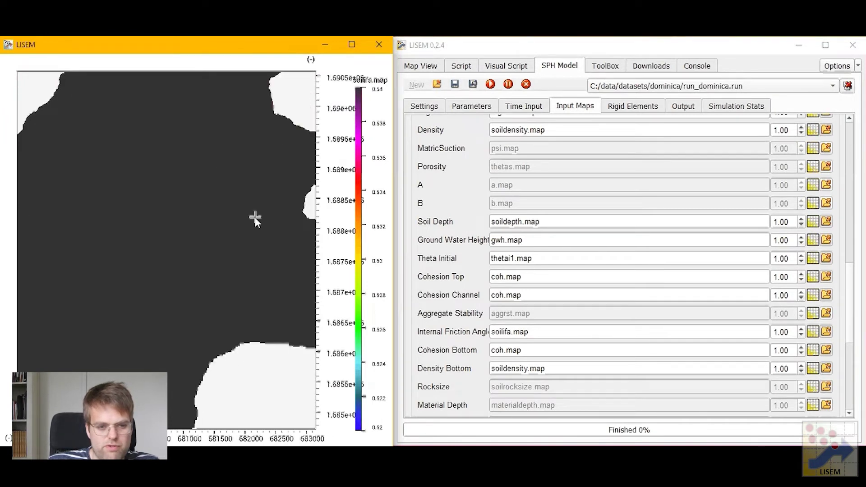
left_click_drag(253, 218, 302, 247)
left_click(657, 331)
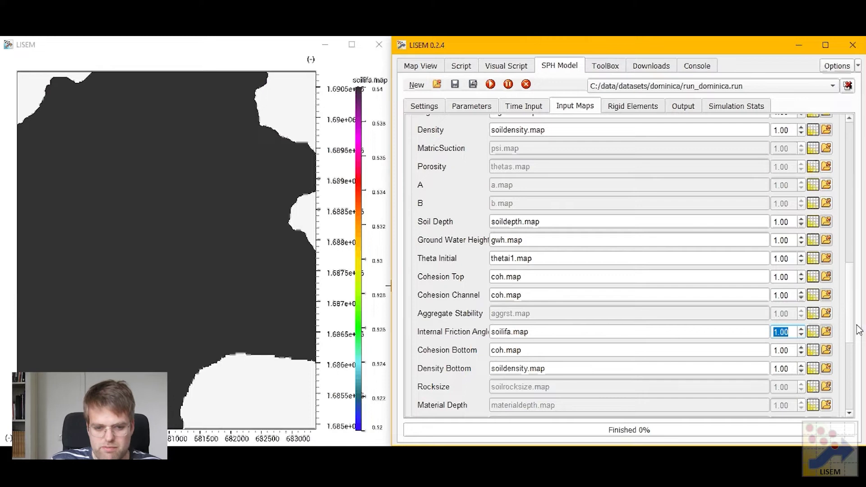
Step: Replace the soilifa.map Internal Friction Angle multiplier 1.00 with 0.90
left_click(776, 333)
double_click(777, 334)
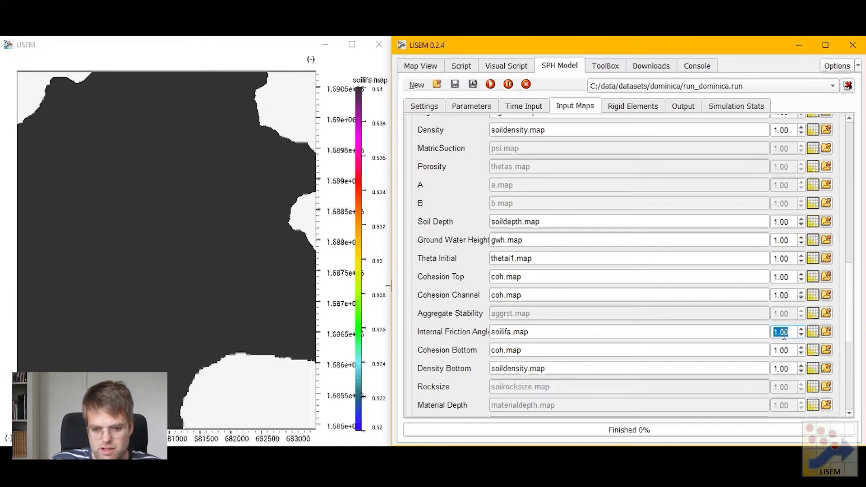
left_click(790, 332)
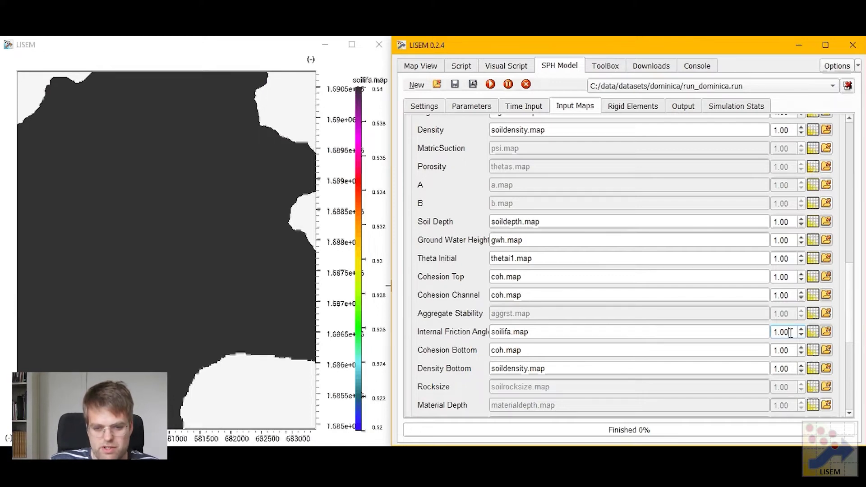
left_click_drag(789, 333, 745, 331)
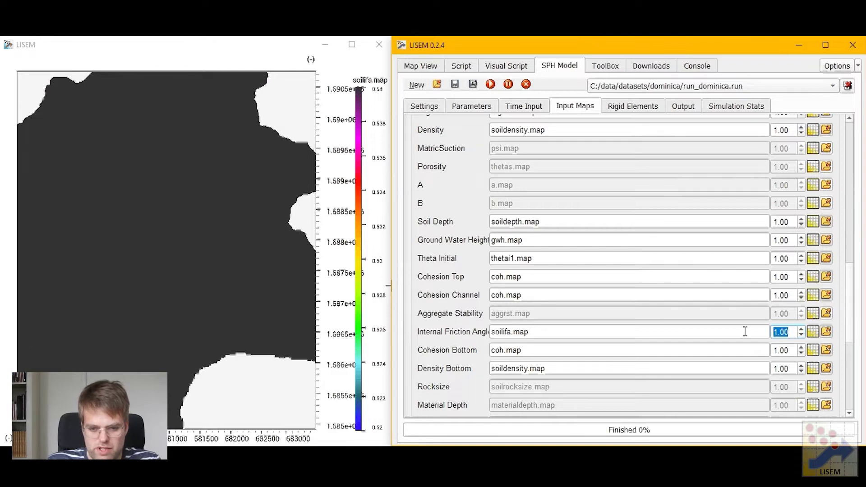
type("0.9")
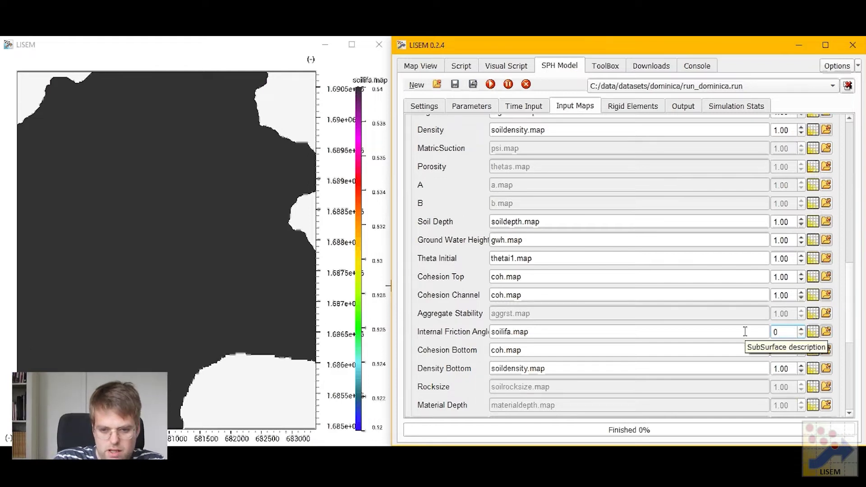
left_click(745, 332)
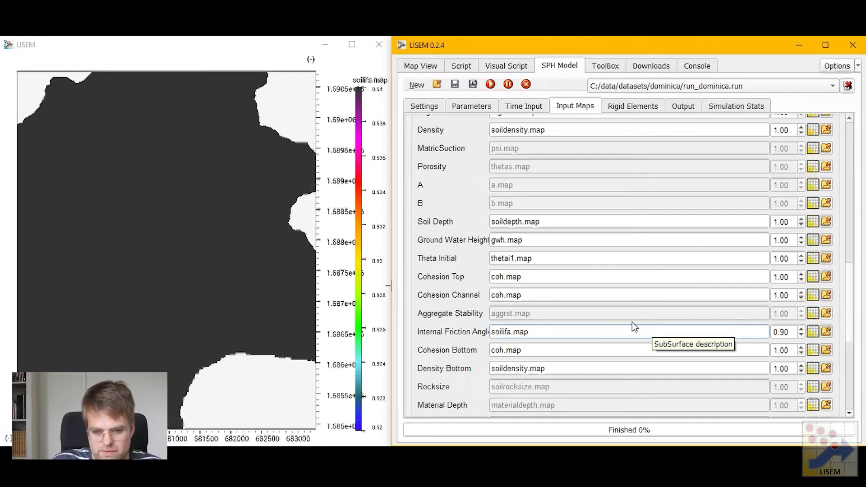
Step: Start the Dominica run and show Factor Of Safety as the user map
left_click(423, 108)
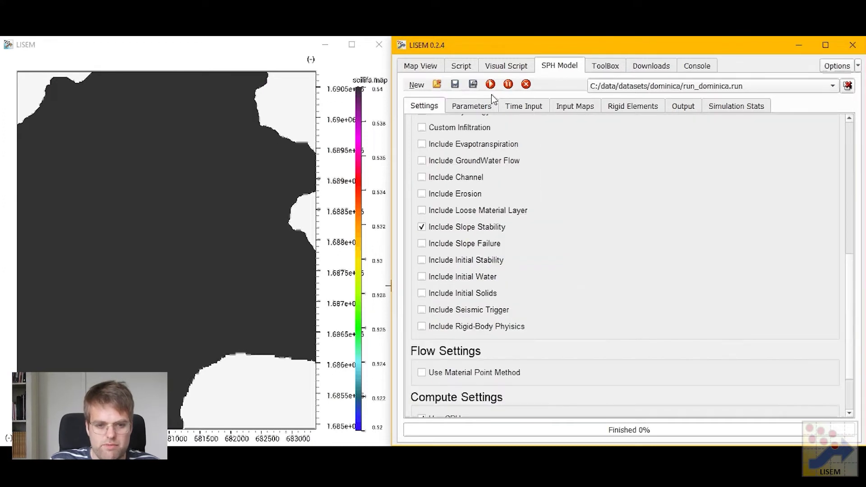
left_click(490, 84)
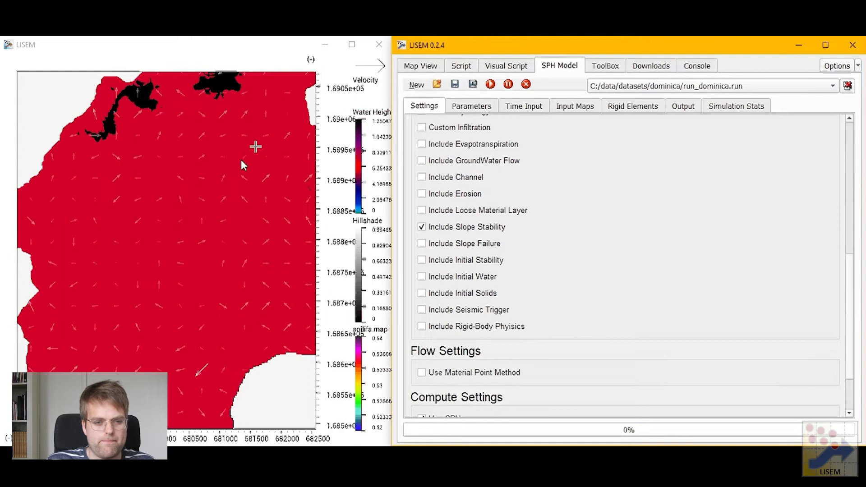
left_click(420, 65)
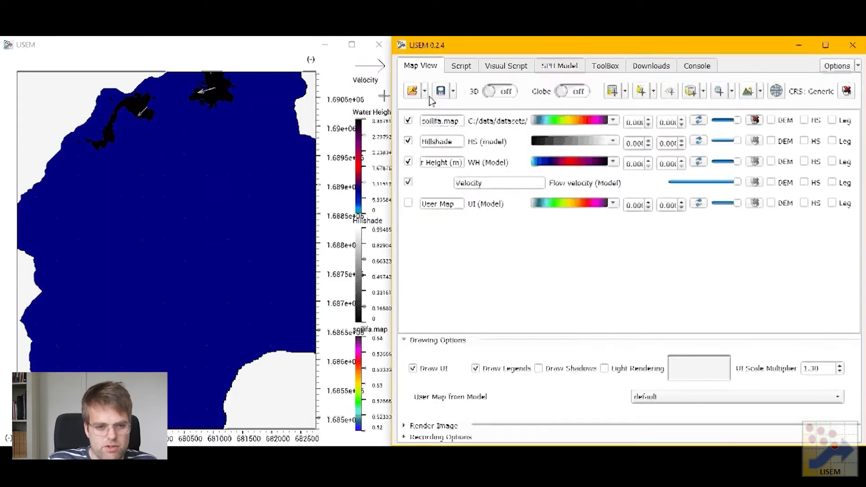
left_click(408, 203)
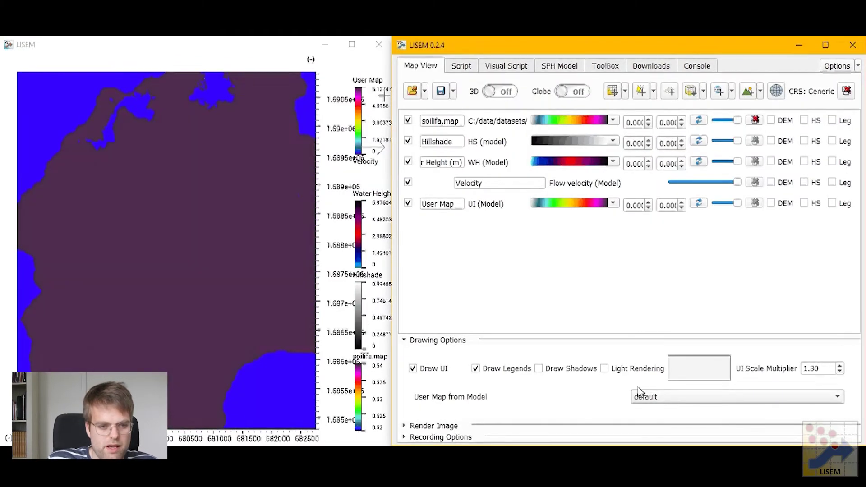
left_click(643, 398)
left_click(676, 445)
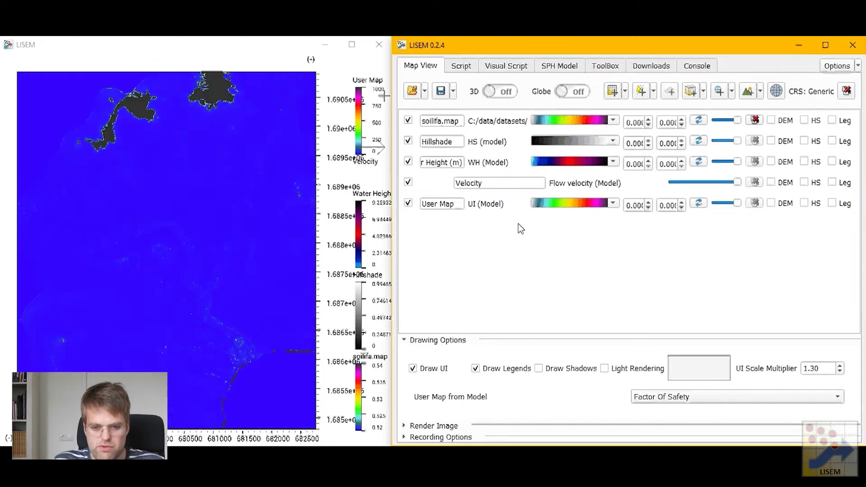
Step: Set the user map's upper colour limit to 2 and zoom into the map
double_click(662, 205)
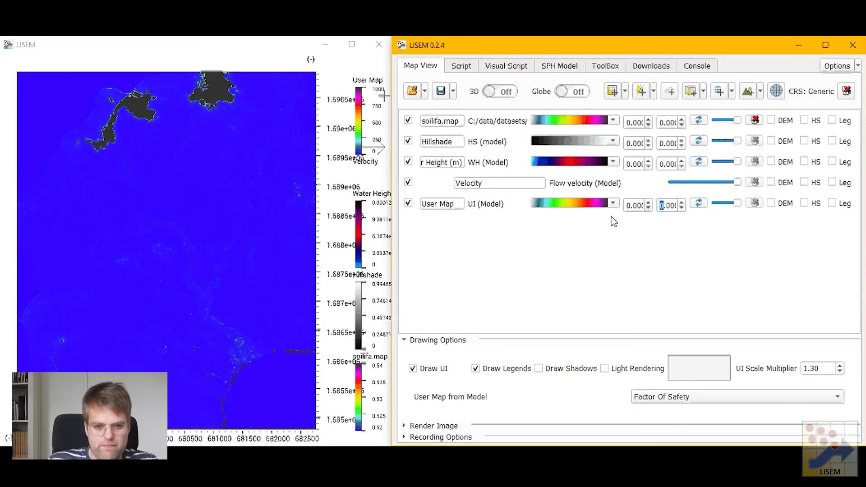
type("2")
left_click(187, 230)
scroll(260, 228, "up", 2)
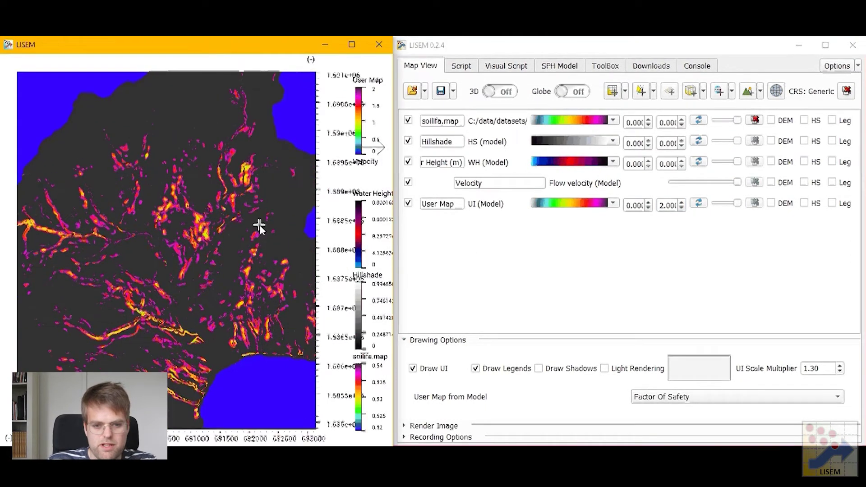
scroll(256, 232, "up", 2)
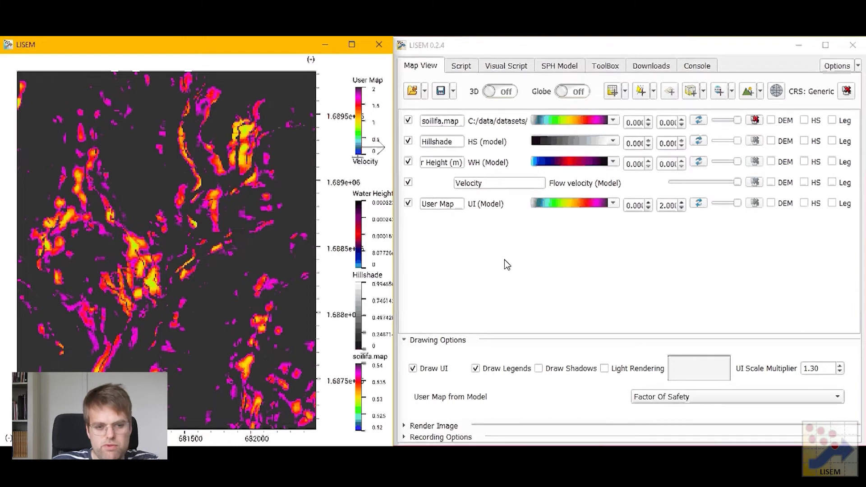
left_click(460, 66)
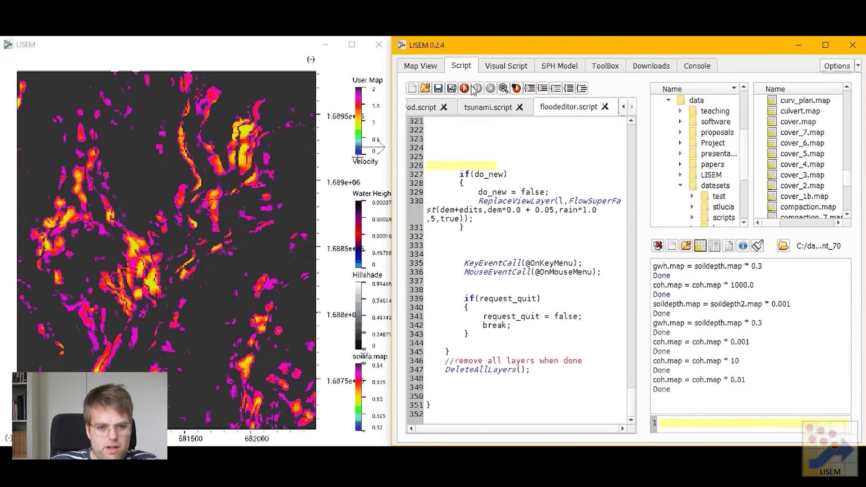
Step: Enable Include Slope Failure and start the simulation again
left_click(559, 66)
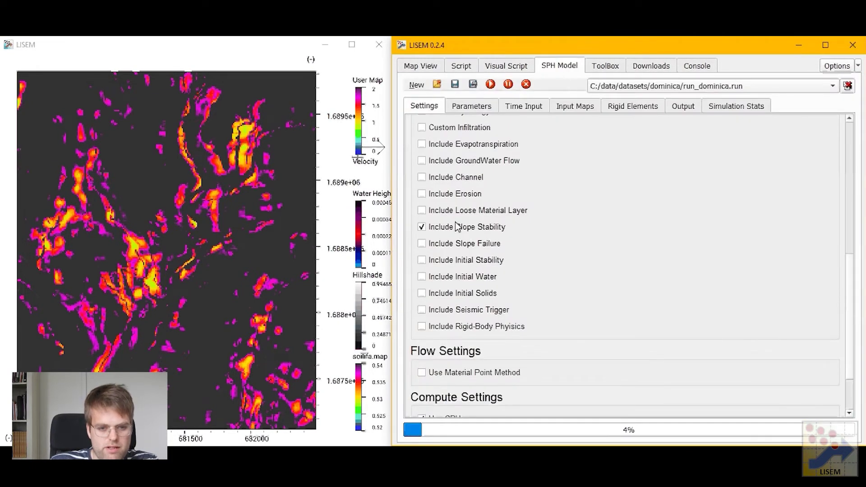
left_click(449, 247)
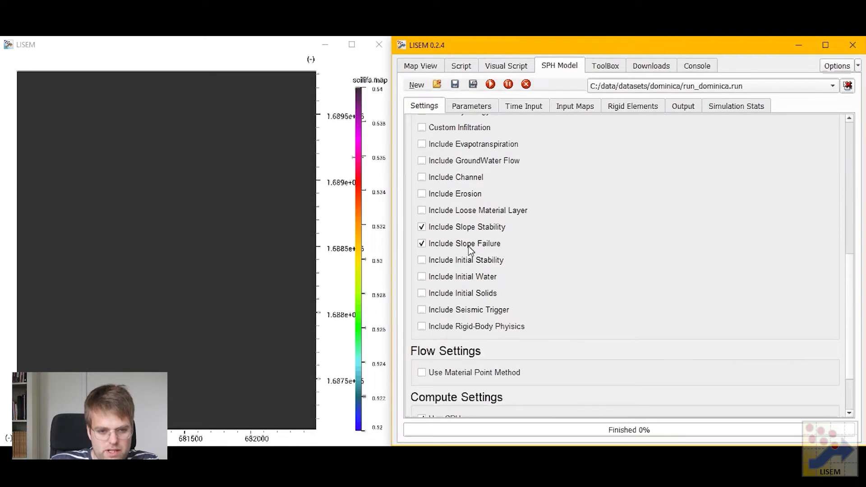
left_click(490, 85)
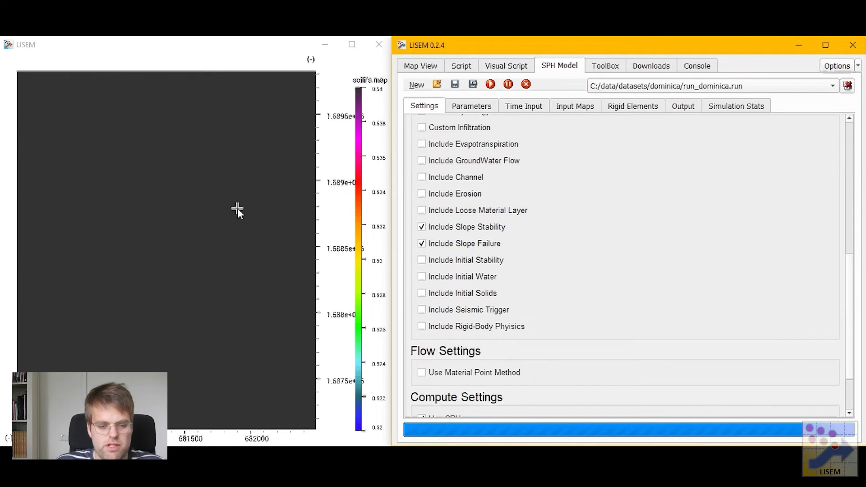
Step: Pan and zoom the map to watch the runout, then stop the run
left_click_drag(243, 213, 183, 224)
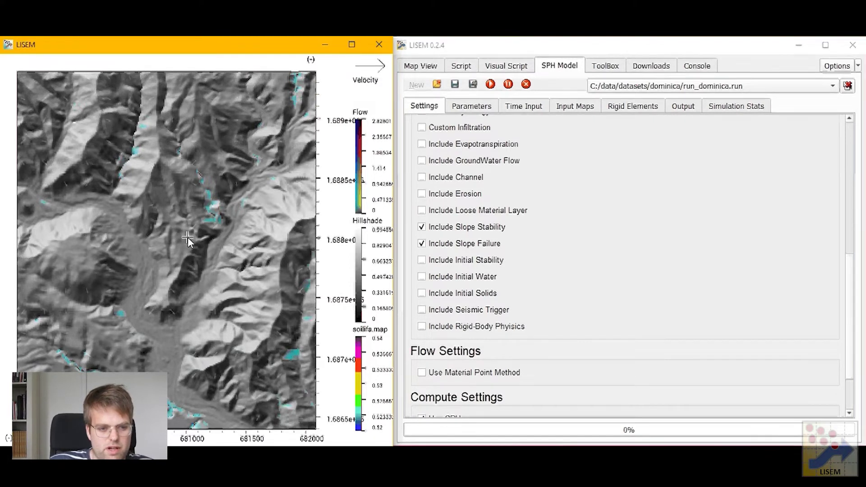
left_click_drag(187, 237, 181, 270)
scroll(181, 270, "down", 1)
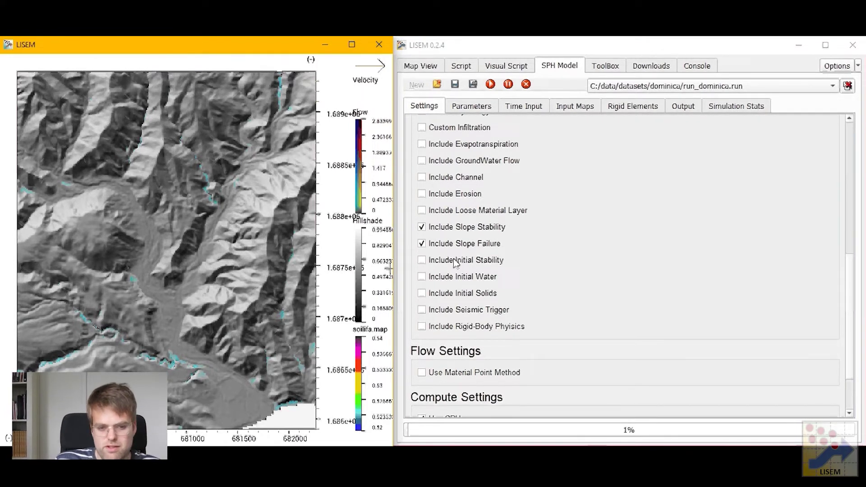
left_click(526, 85)
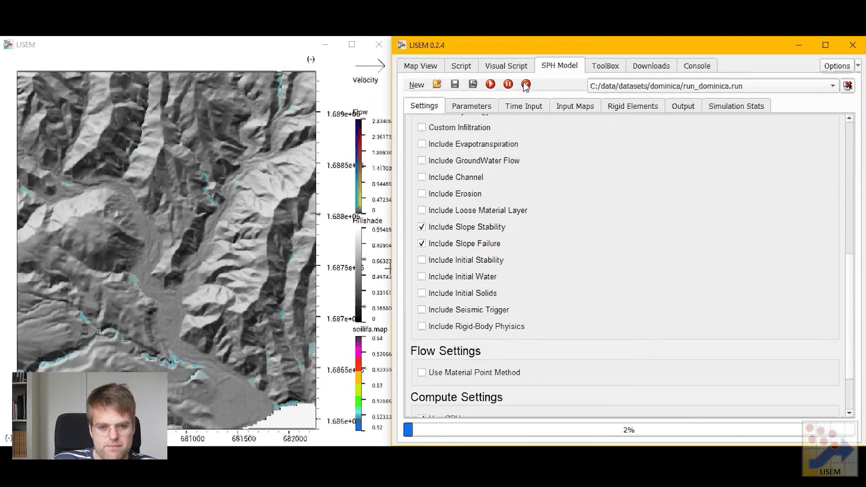
left_click(526, 84)
Step: Load C:/data/datasets/korea/run_korea.run from the recent run files list
left_click(286, 149)
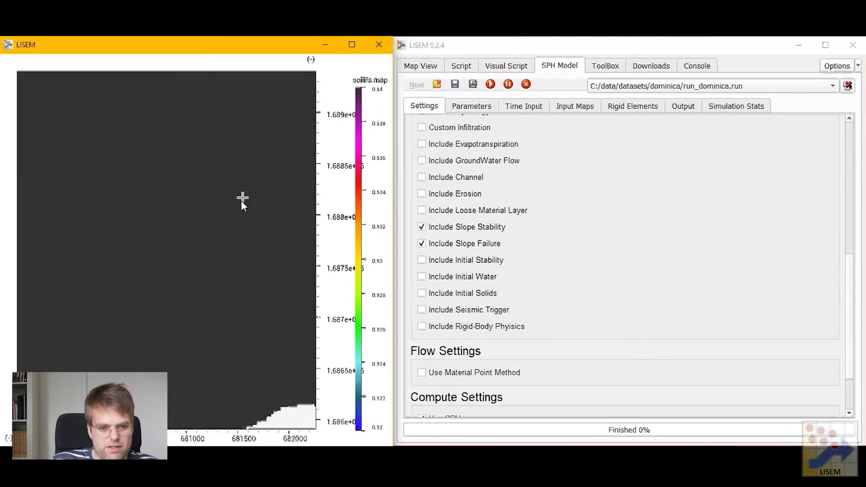
scroll(425, 170, "down", 2)
scroll(294, 201, "down", 2)
scroll(506, 202, "up", 4)
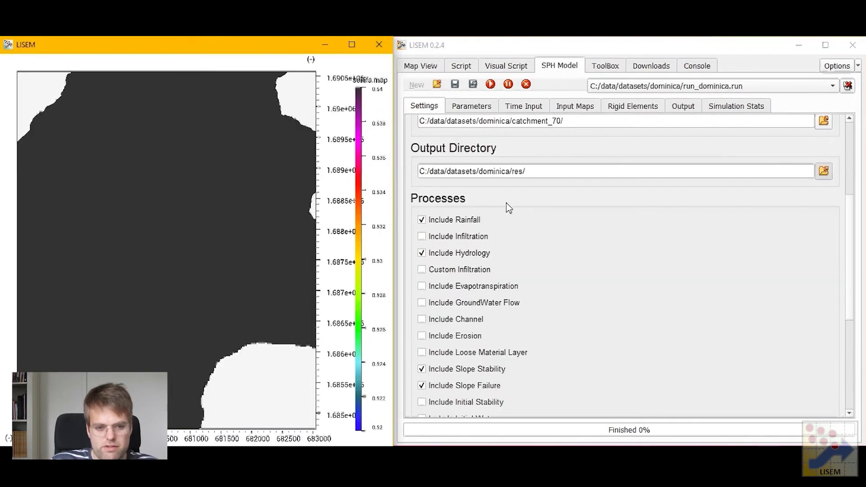
left_click(671, 87)
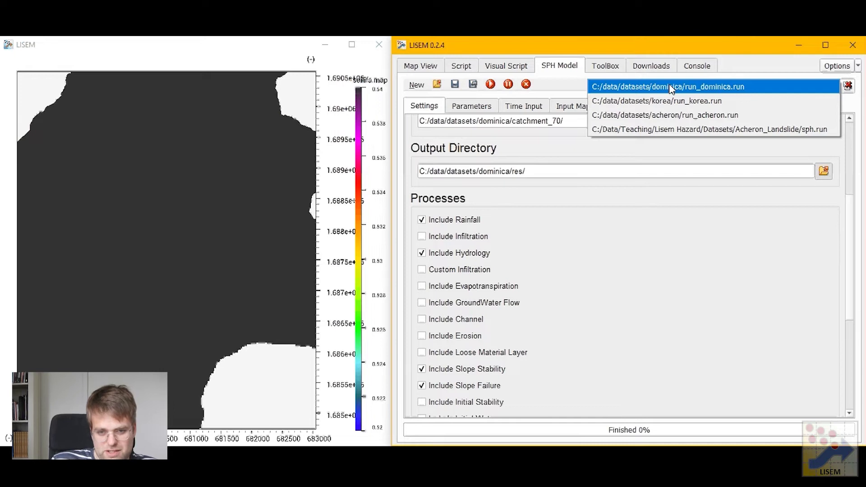
left_click(661, 101)
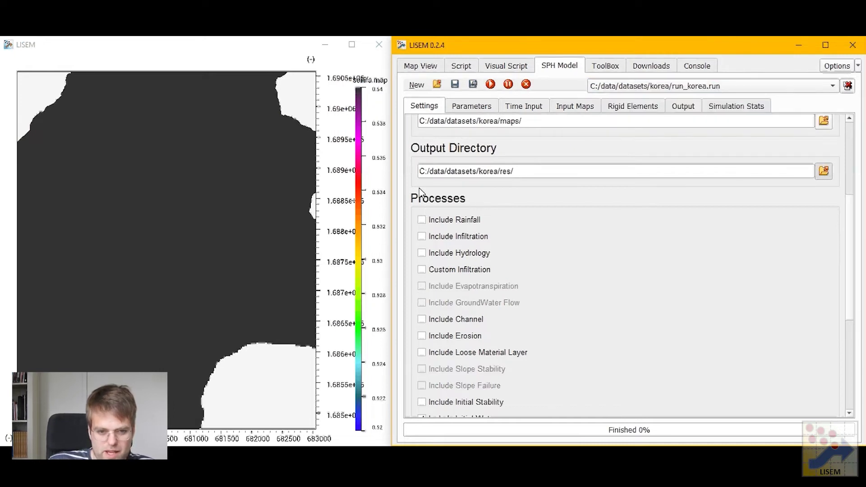
scroll(419, 188, "up", 4)
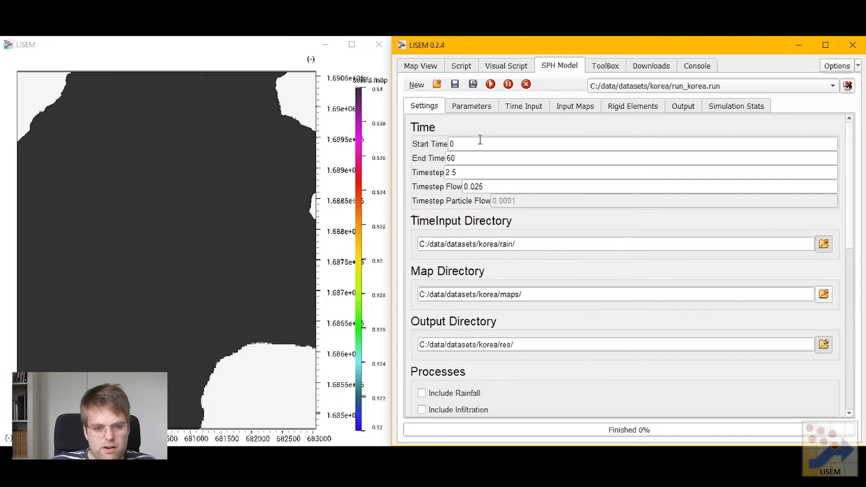
double_click(457, 157)
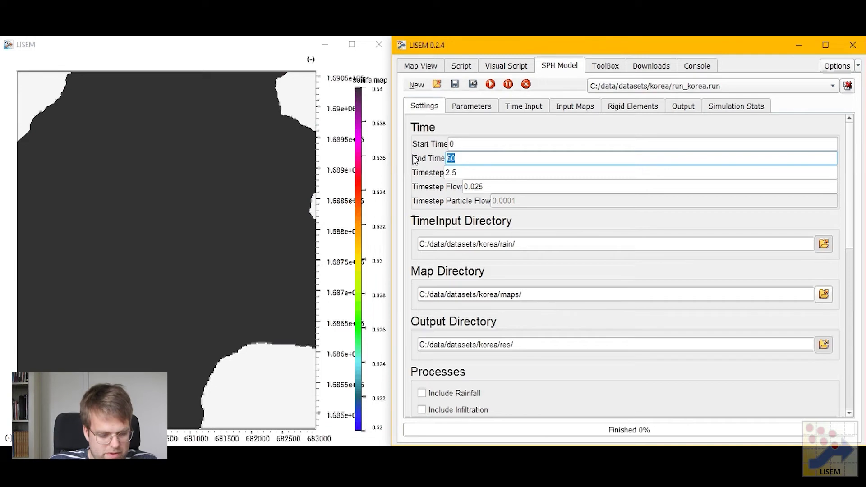
type("120")
key("Tab")
key("Tab")
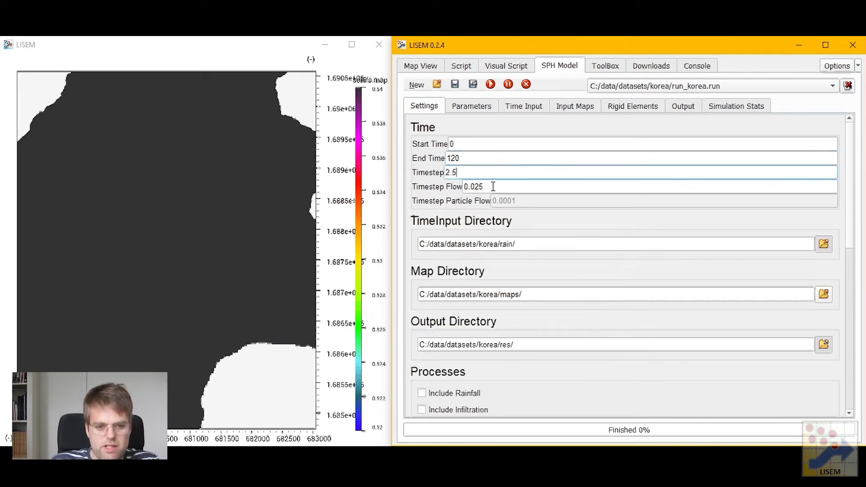
double_click(474, 187)
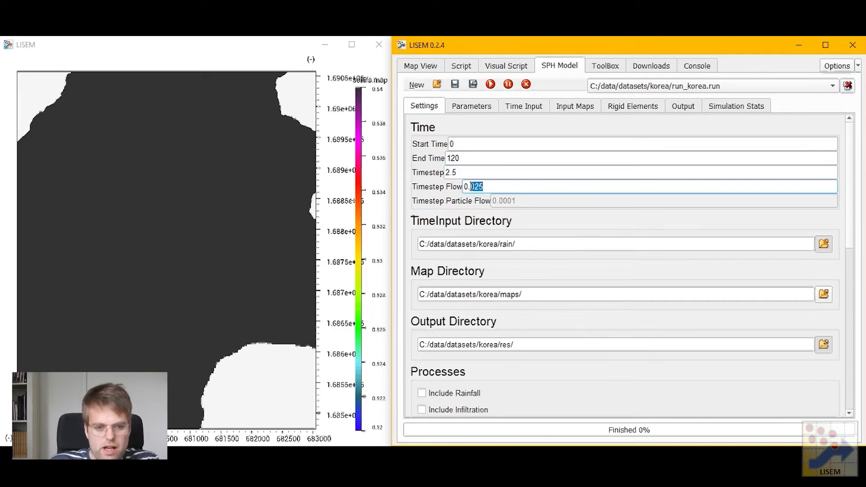
left_click(497, 185)
double_click(473, 186)
type("5")
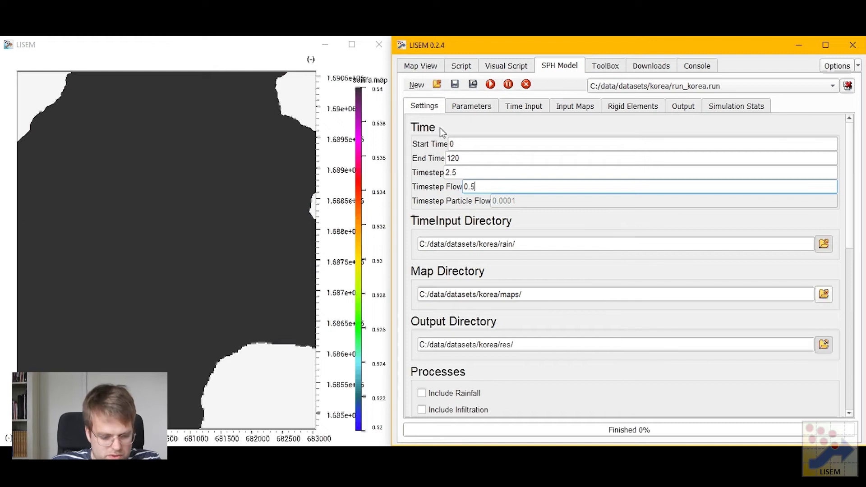
scroll(433, 174, "down", 3)
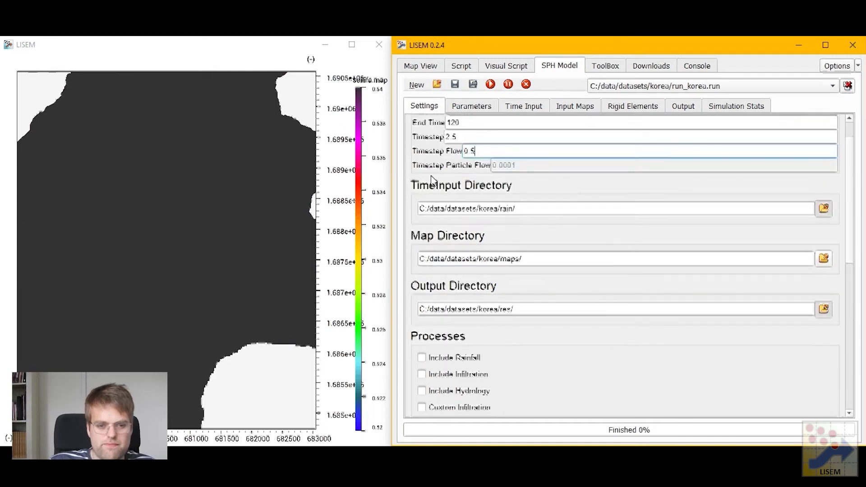
left_click_drag(525, 174, 352, 183)
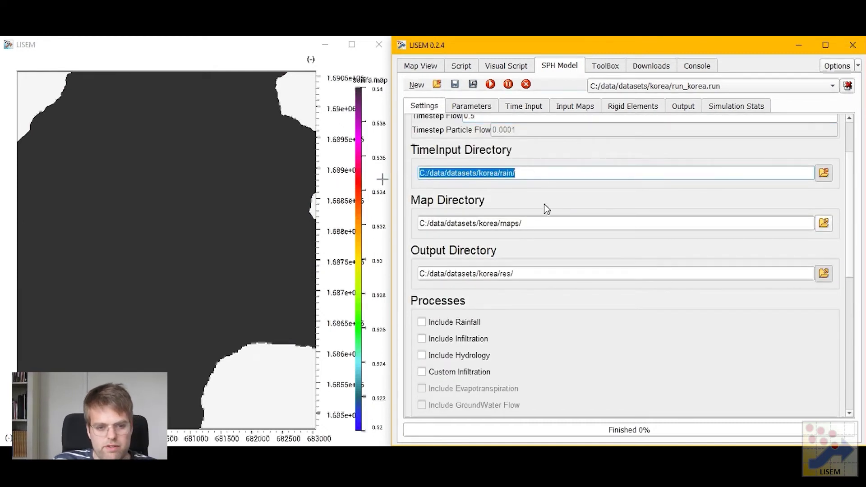
left_click_drag(547, 223, 416, 300)
left_click_drag(543, 272, 383, 270)
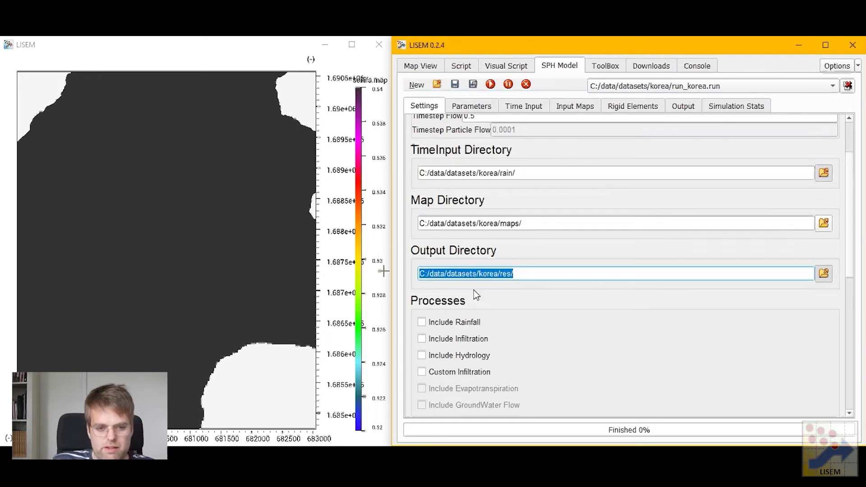
left_click(510, 297)
scroll(510, 297, "down", 7)
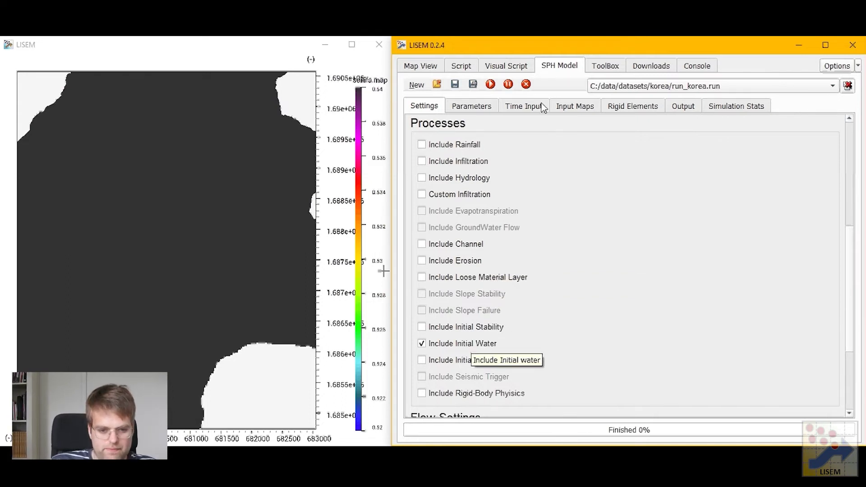
Step: Display the Initial Fluid Height map whinitial.map from Input Maps
left_click(564, 107)
scroll(462, 215, "up", 10)
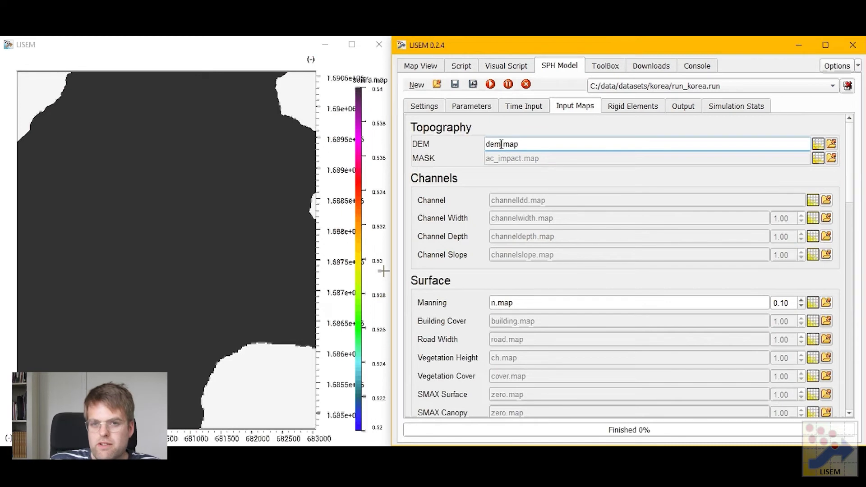
left_click(540, 303)
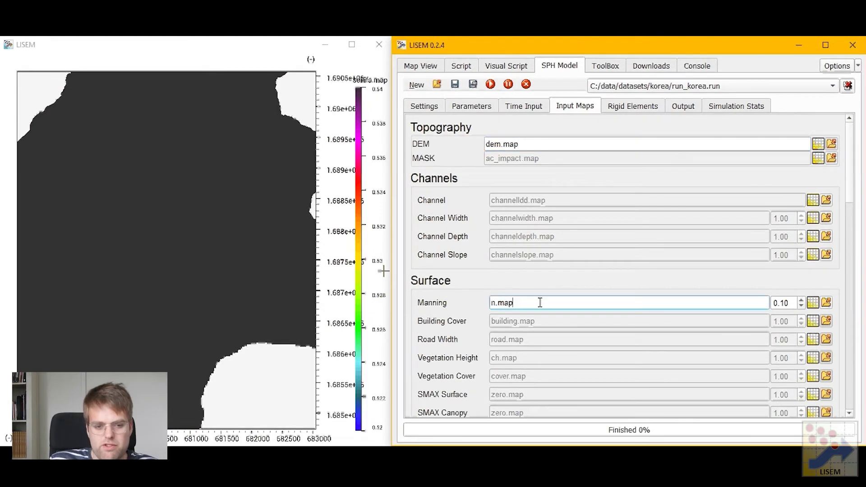
scroll(448, 308, "down", 15)
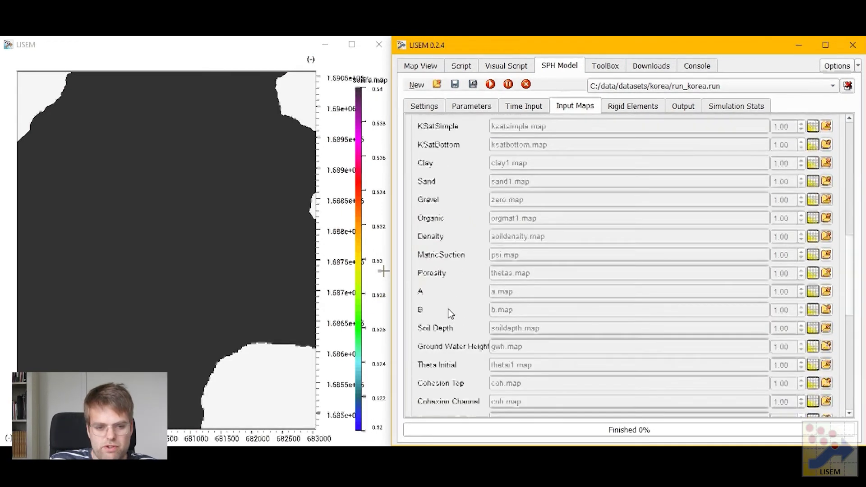
left_click(575, 259)
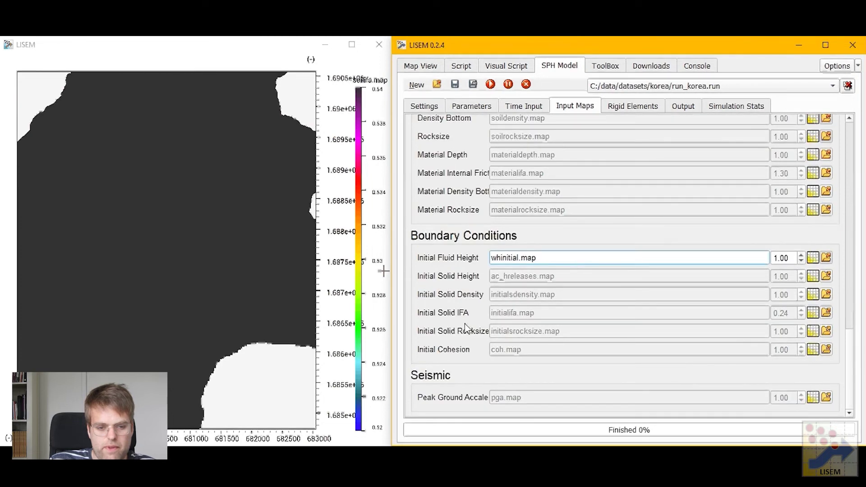
left_click(825, 260)
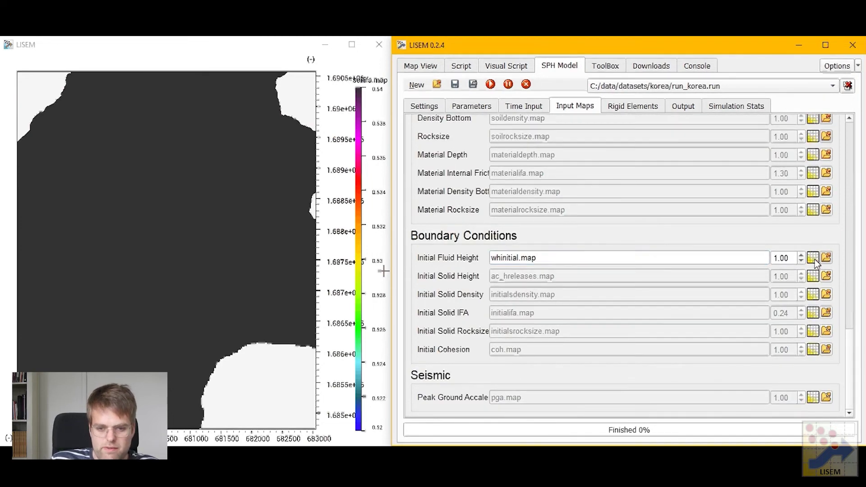
Step: Zoom to the whinitial.map layer and remove soilifa.map from the map
left_click(438, 66)
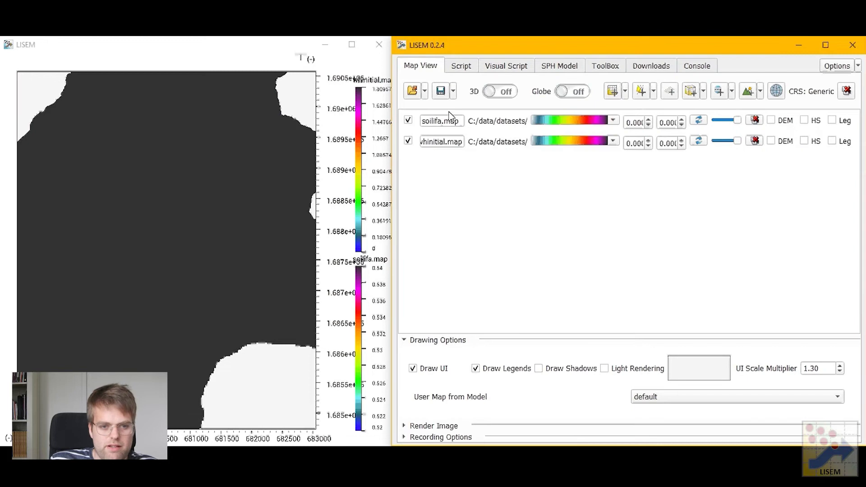
right_click(492, 142)
left_click(531, 229)
left_click(197, 256)
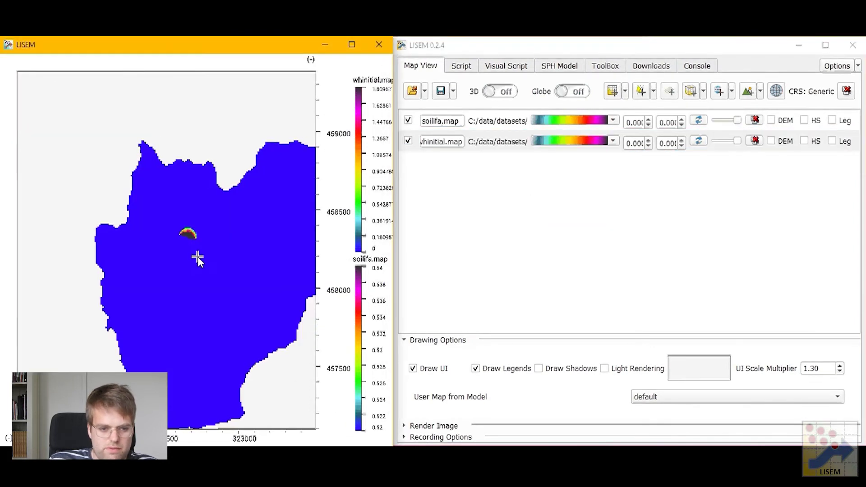
left_click(755, 120)
left_click(461, 66)
Step: Try starting the Korea run, pan the water-height map, and revisit settings and layers
left_click(559, 65)
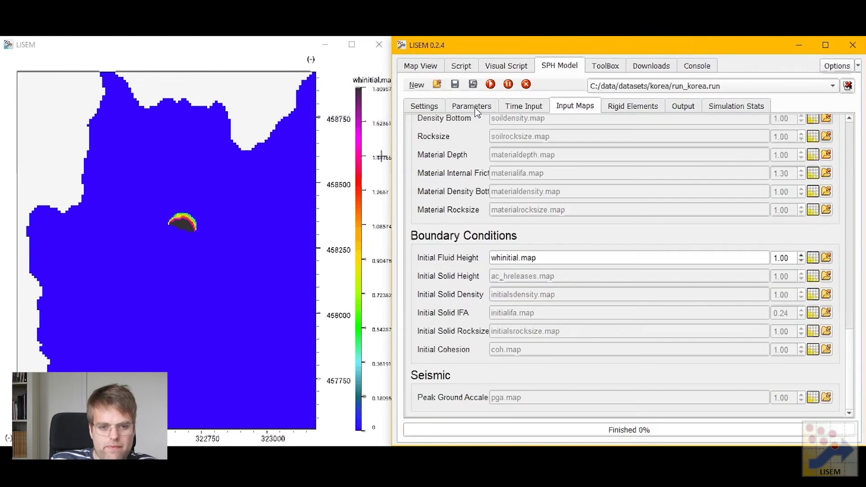
left_click(490, 85)
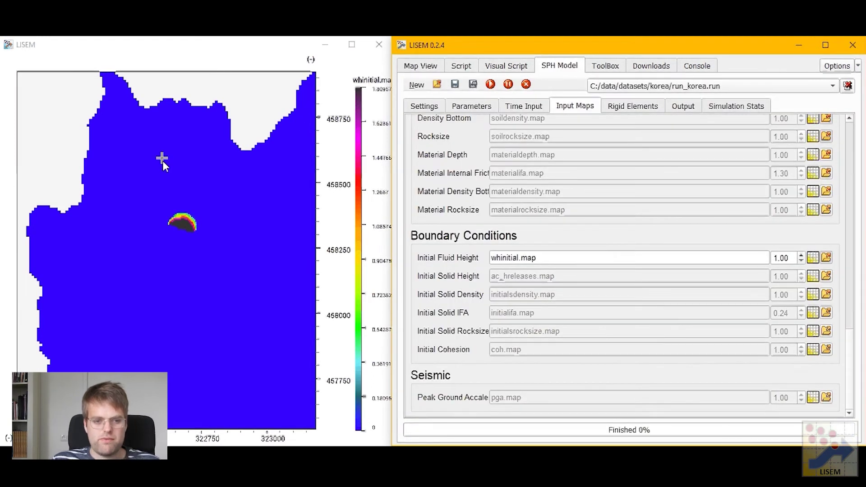
left_click_drag(147, 158, 81, 134)
scroll(80, 134, "down", 2)
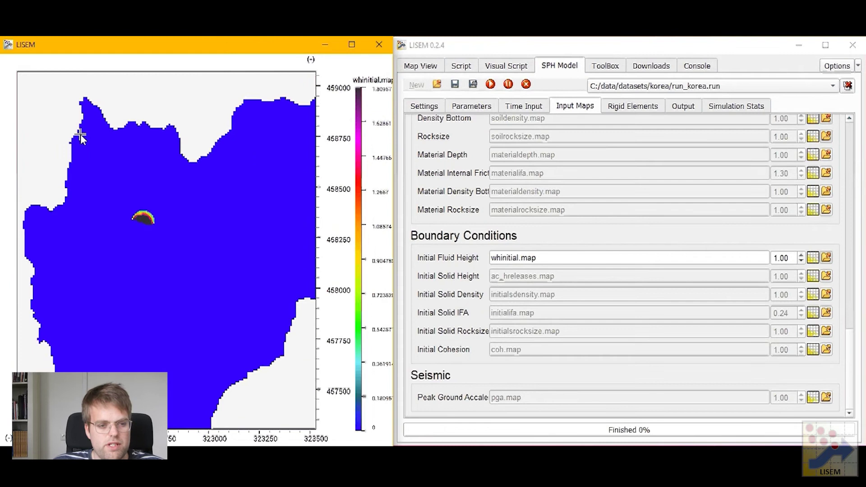
scroll(92, 149, "down", 1)
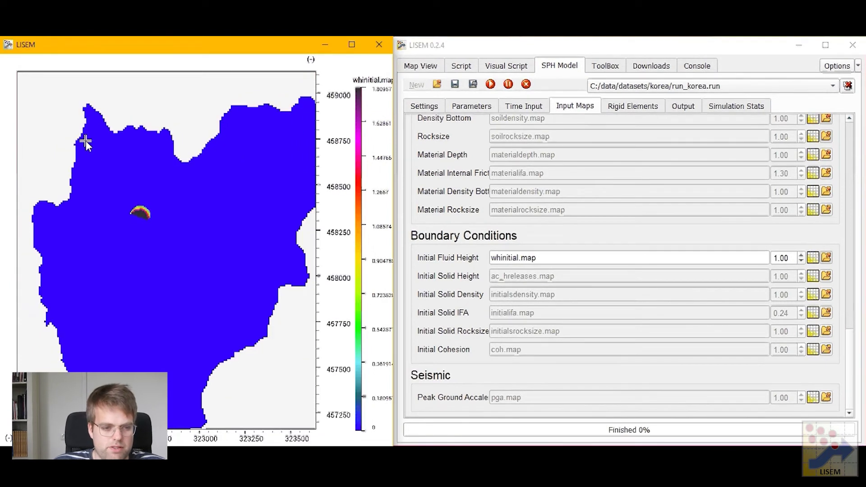
left_click(587, 131)
left_click(424, 107)
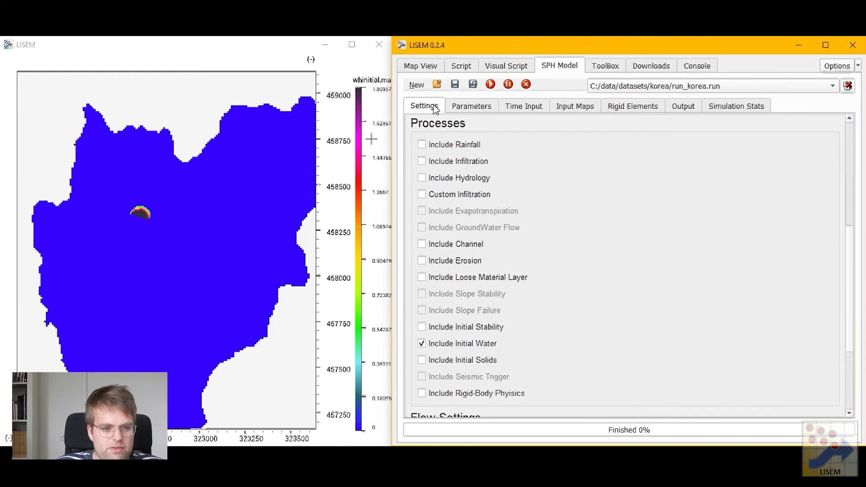
left_click(440, 68)
Step: Start the Korea dam-break simulation on the CPU from the SPH Model settings
left_click(560, 65)
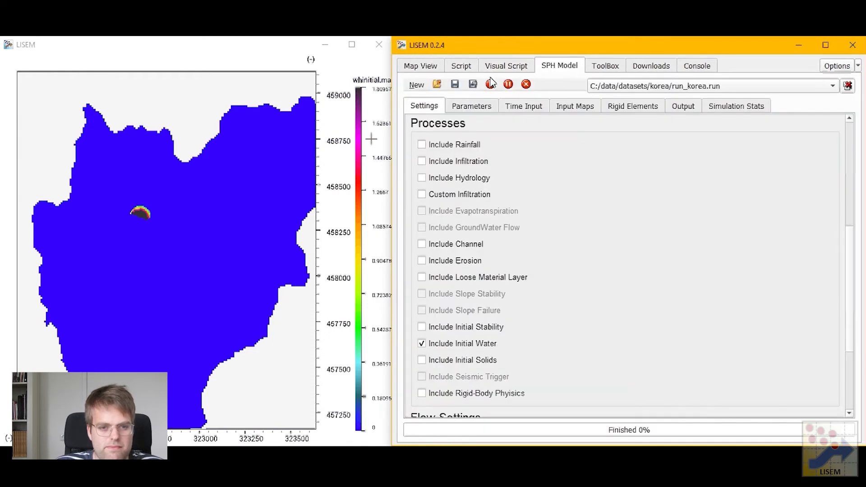
left_click(491, 83)
left_click(202, 253)
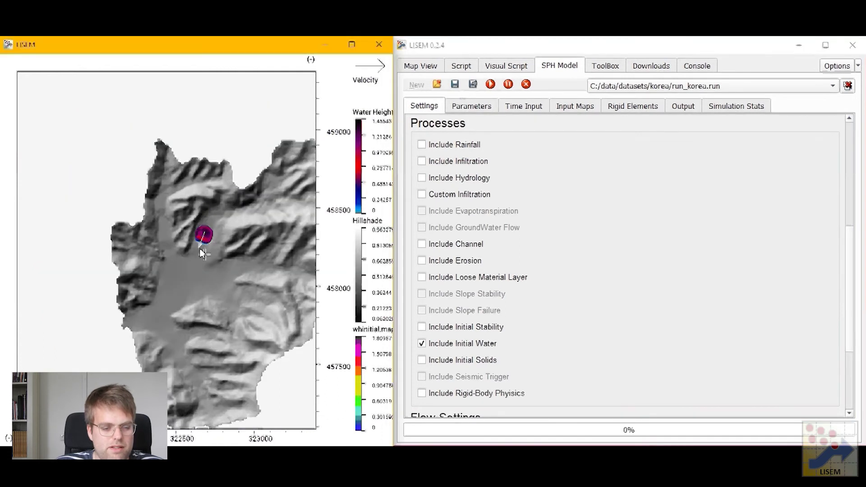
scroll(202, 253, "up", 5)
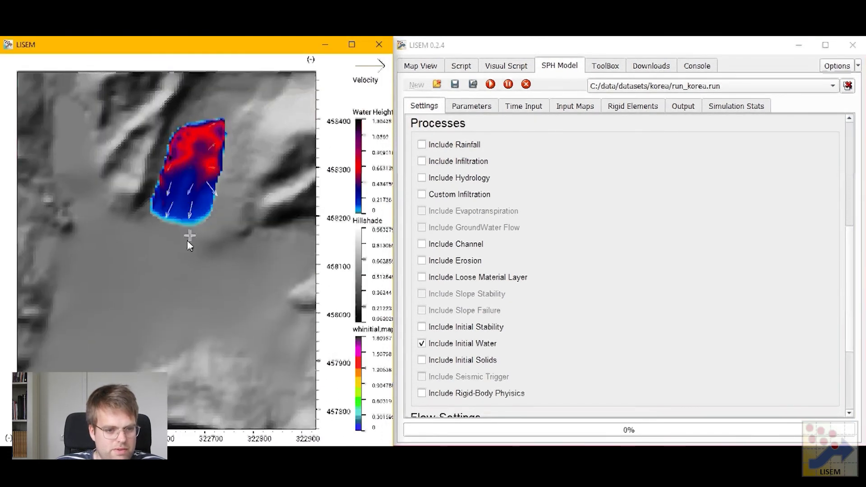
Step: Follow the water flowing downslope on the map, then stop the CPU run at 2%
left_click_drag(187, 240, 248, 107)
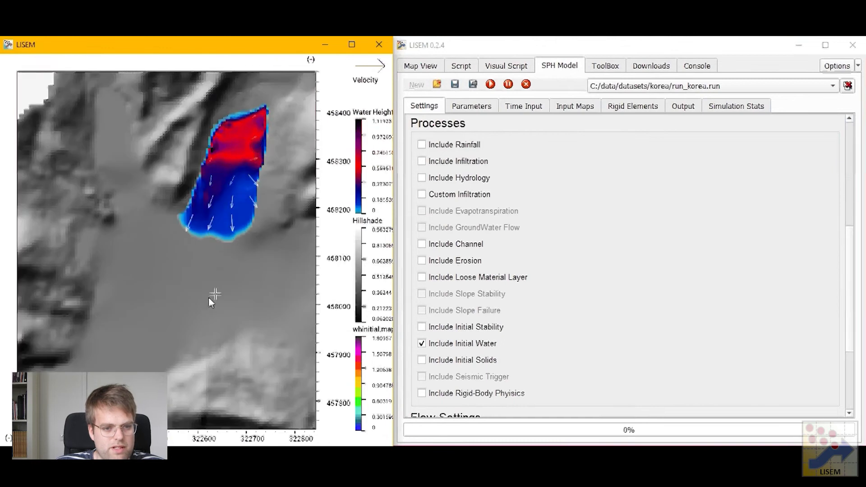
left_click_drag(208, 297, 171, 280)
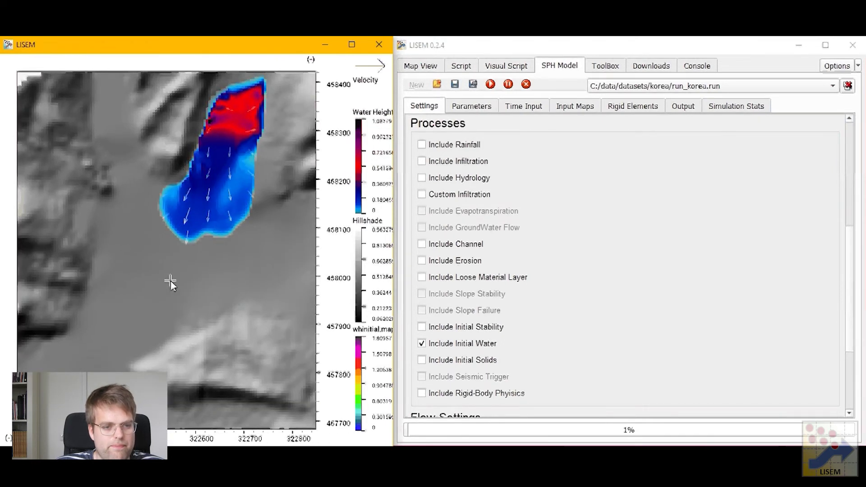
scroll(170, 280, "down", 1)
scroll(534, 226, "down", 3)
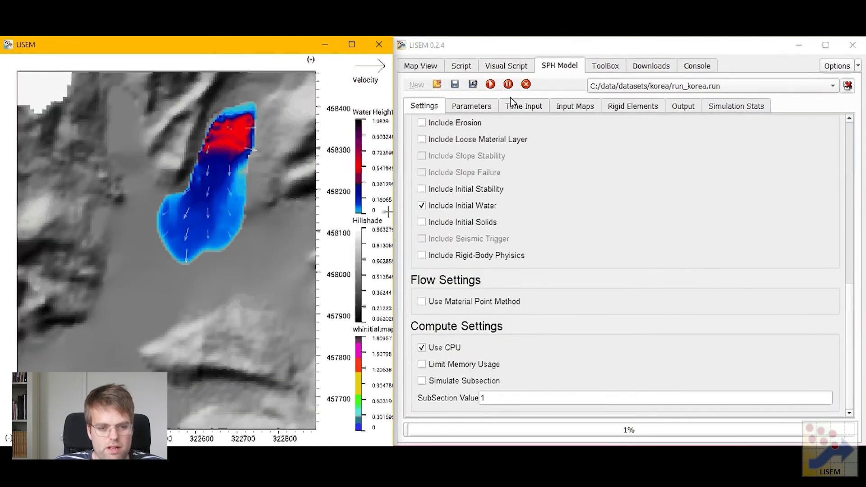
left_click(527, 86)
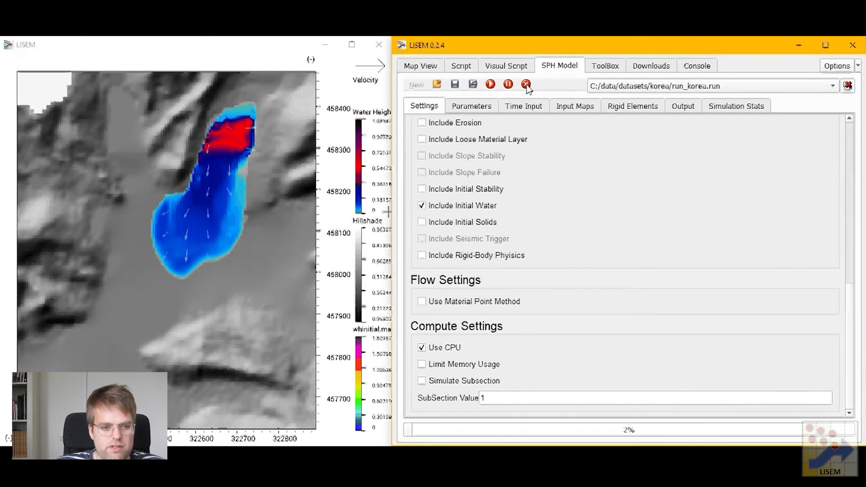
Step: Uncheck Use CPU and restart the dam-break simulation on the GPU
left_click(438, 352)
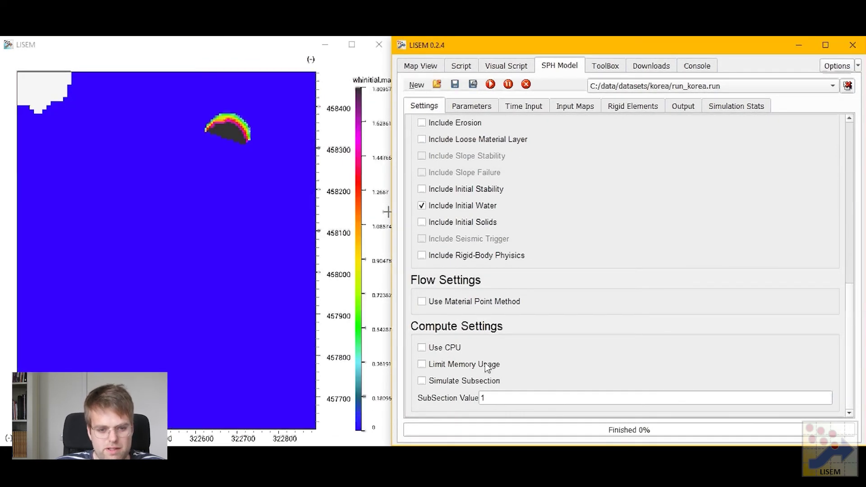
left_click(472, 84)
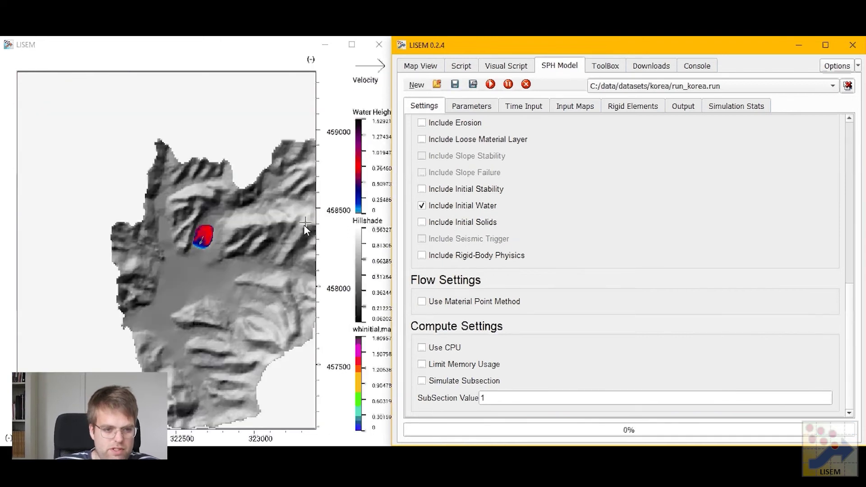
scroll(281, 245, "up", 1)
scroll(280, 245, "up", 1)
scroll(281, 244, "up", 1)
Step: Zoom onto the flow and bring the NVIDIA T600 compute device dialog into view
left_click(255, 238)
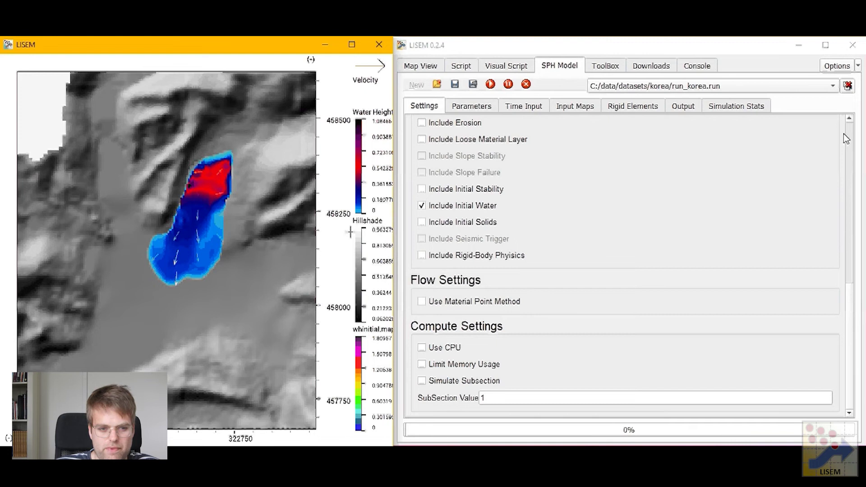
left_click(857, 69)
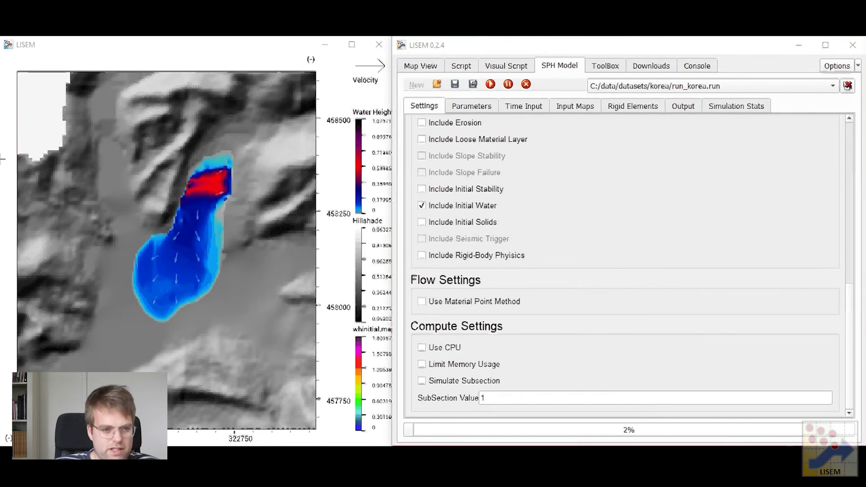
left_click_drag(275, 144, 469, 148)
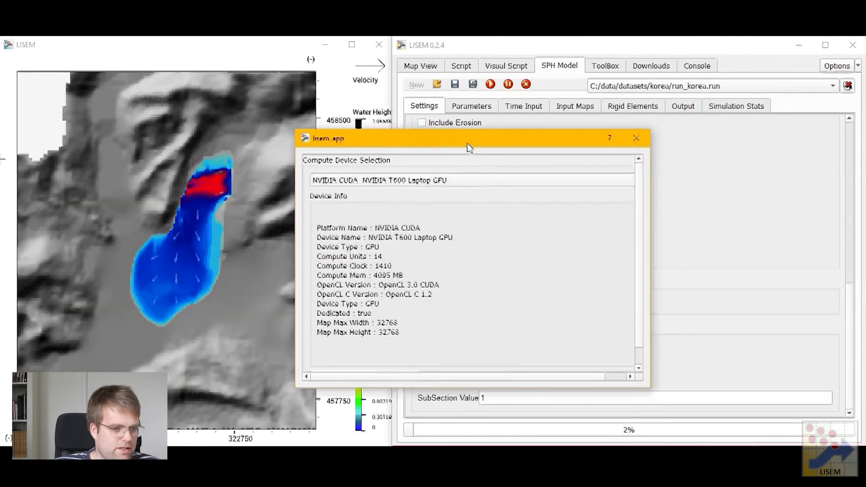
Step: Leave NVIDIA CUDA selected in the Compute Device Selection list and close the lisem_app dialog
left_click(421, 182)
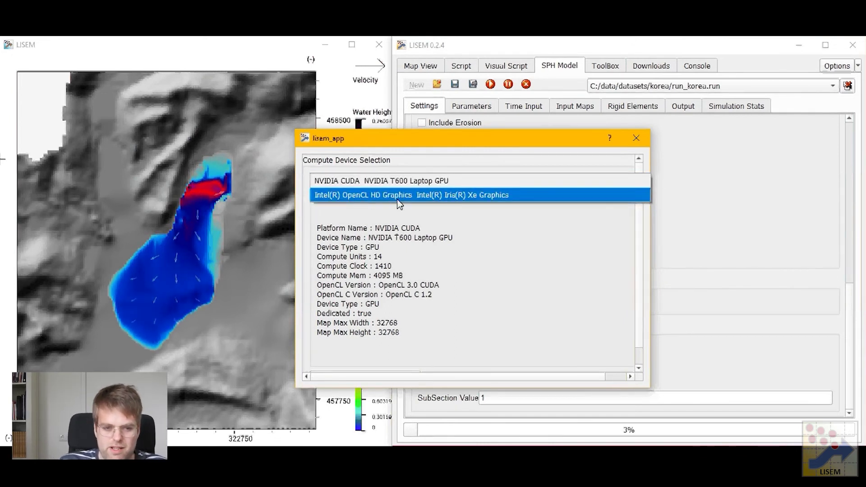
left_click(405, 222)
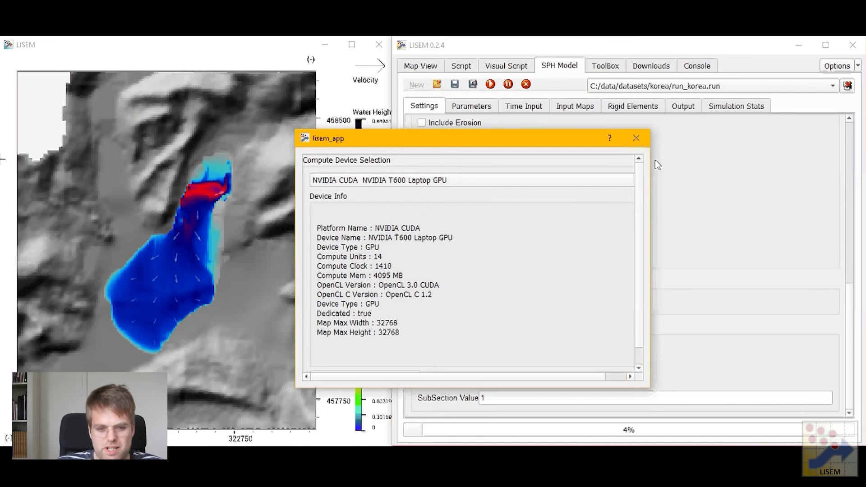
left_click(636, 137)
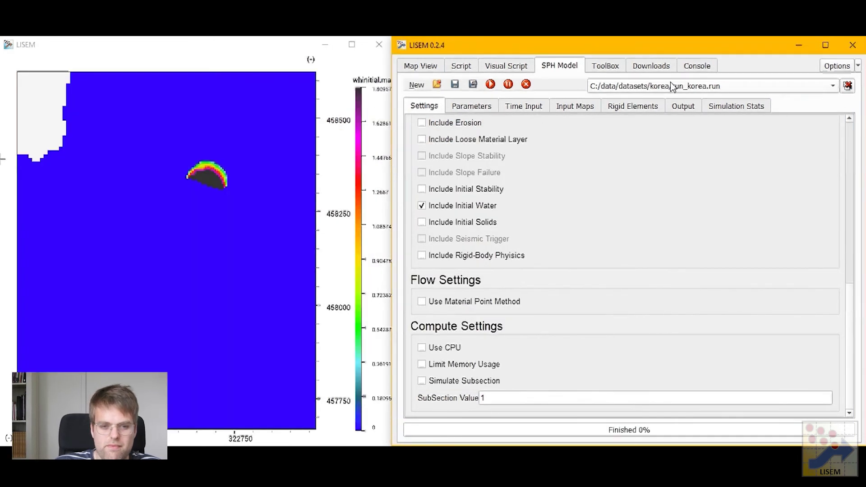
Step: Load run_acheron.run from the recent run-file list
left_click(672, 85)
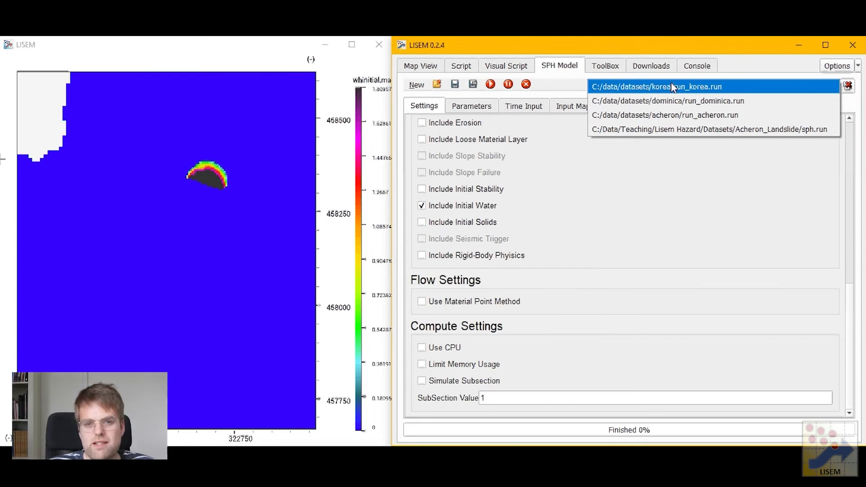
left_click(679, 118)
scroll(554, 216, "up", 10)
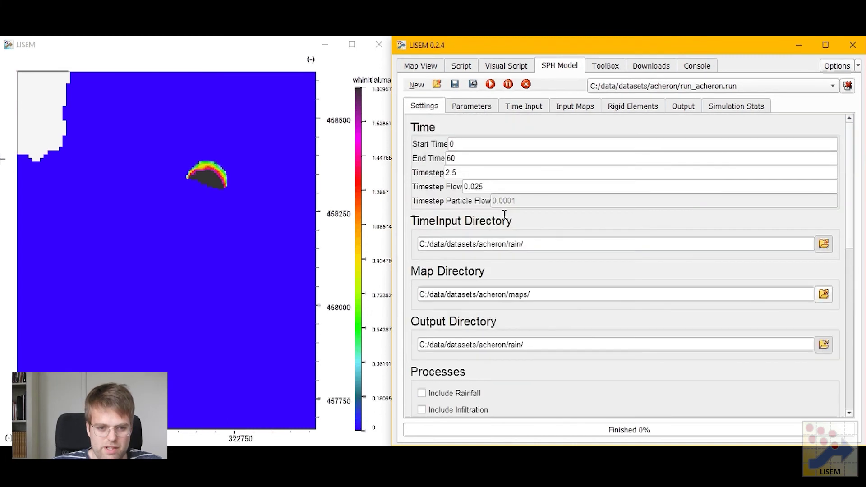
Step: Review the 0.025 flow timestep, the acheron map and output directories, and the Processes settings
left_click(487, 186)
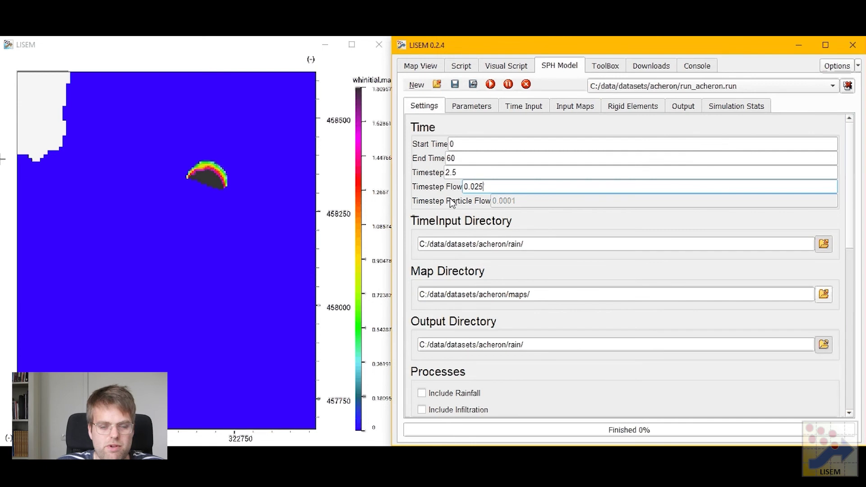
scroll(428, 198, "down", 3)
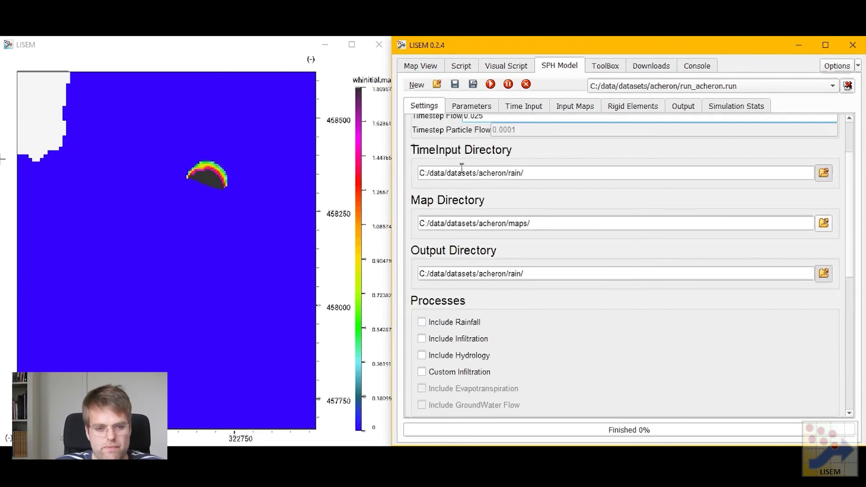
left_click(486, 224)
left_click(483, 273)
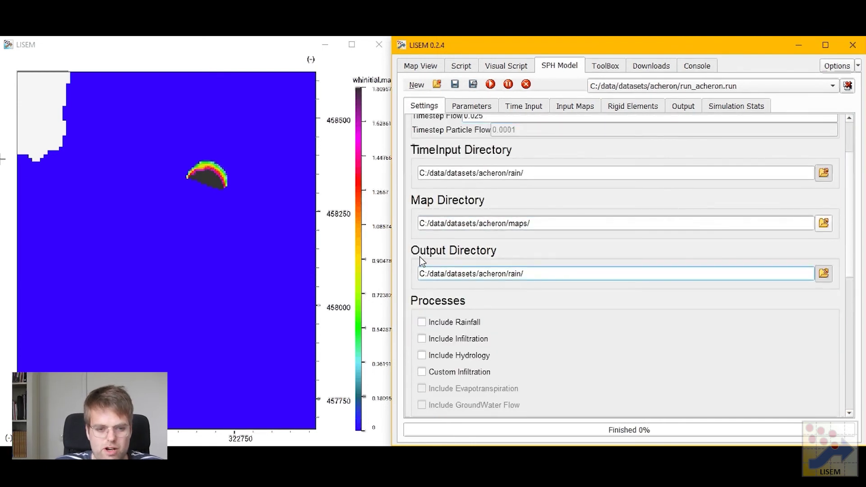
scroll(420, 259, "down", 3)
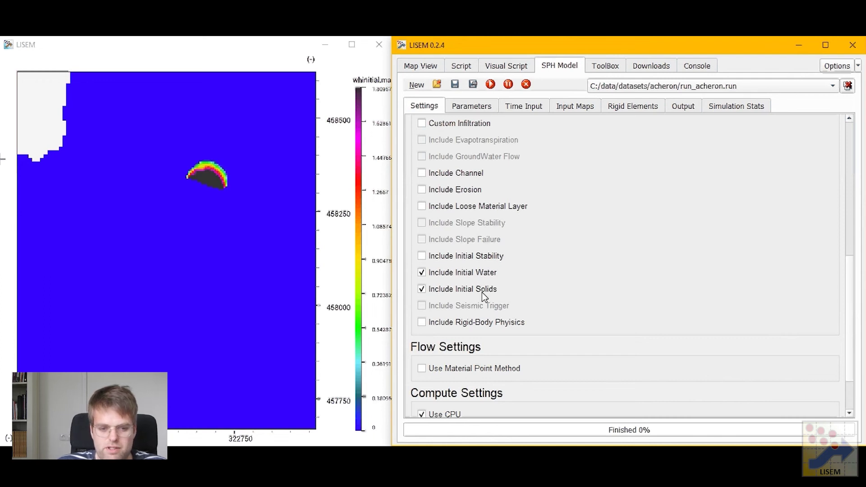
Step: Check the Acheron boundary-condition maps: initial fluid height, solid density, IFA and rocksize
left_click(570, 108)
left_click(559, 257)
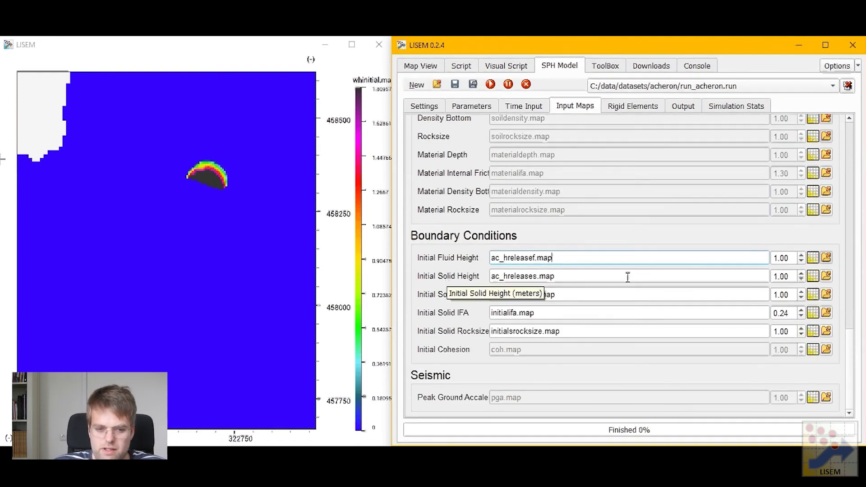
left_click(589, 294)
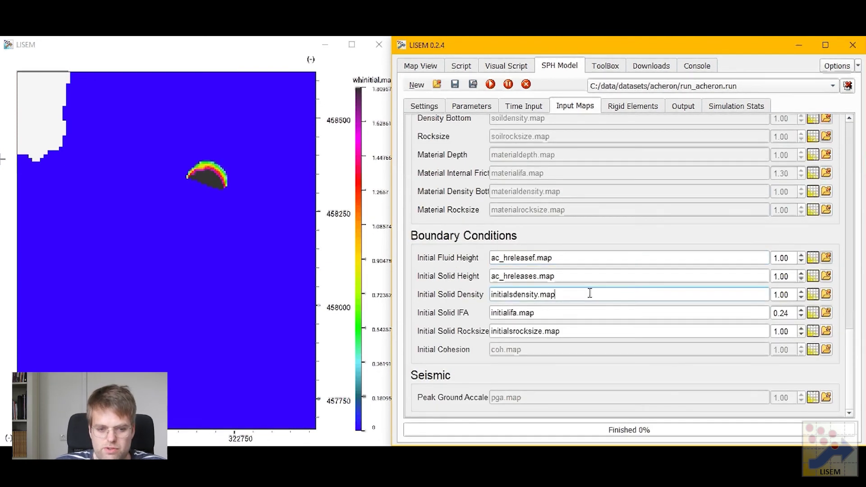
left_click(578, 314)
left_click(577, 330)
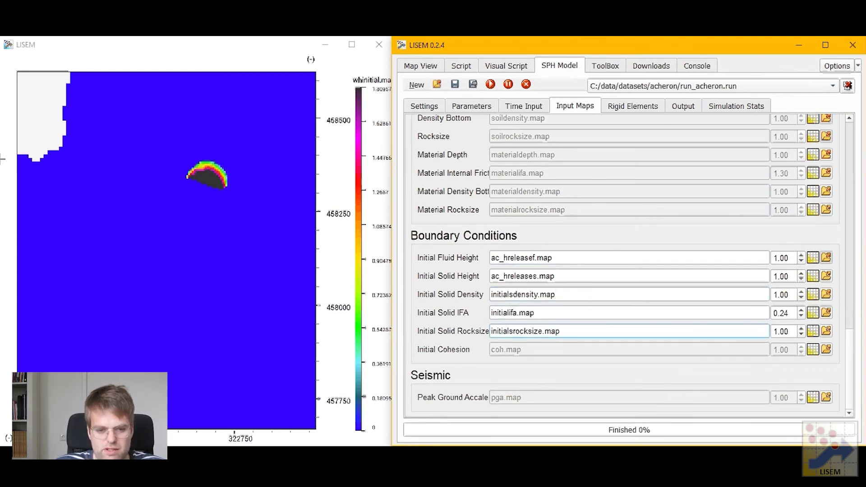
Step: Keep the Initial Solid IFA multiplier at 0.24 with initialifa.map, then show the map layers
left_click(782, 313)
double_click(782, 314)
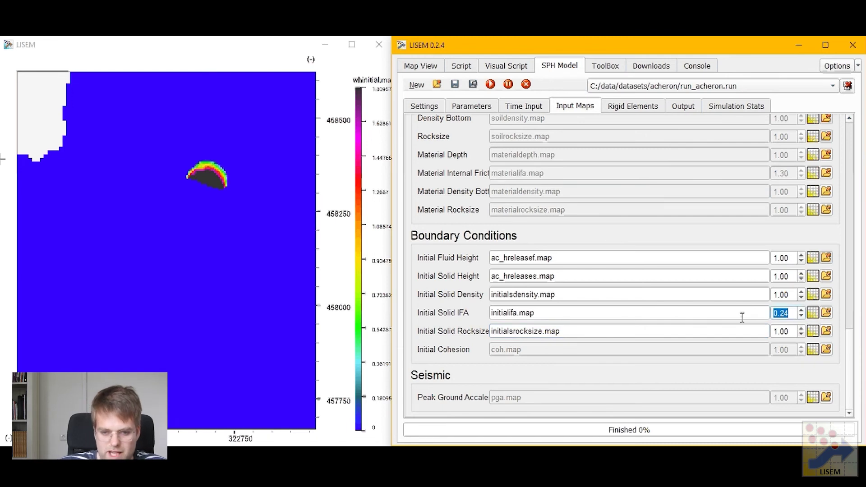
left_click(791, 310)
double_click(791, 311)
left_click(702, 311)
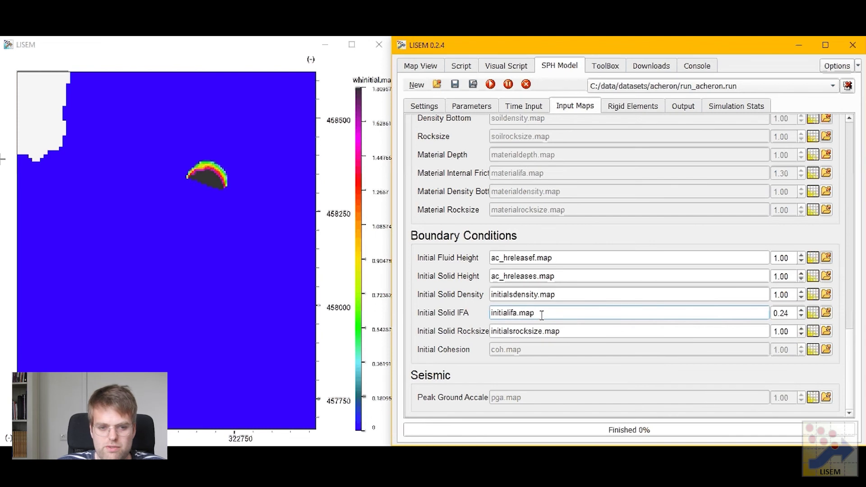
left_click(430, 68)
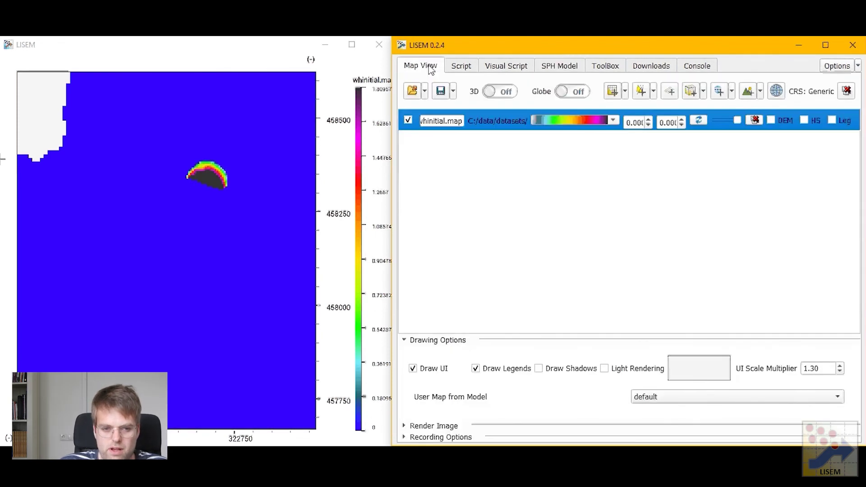
Step: Remove the whinitial.map layer and start the Acheron landslide simulation
left_click(752, 121)
left_click(540, 71)
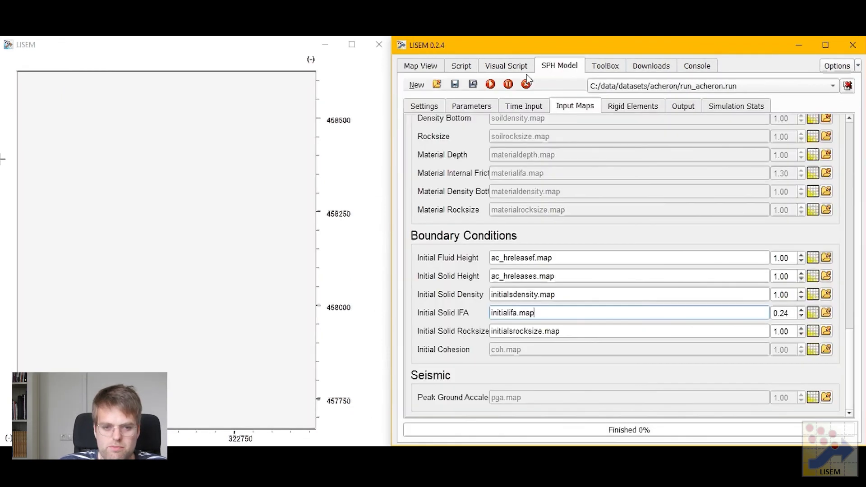
left_click(526, 84)
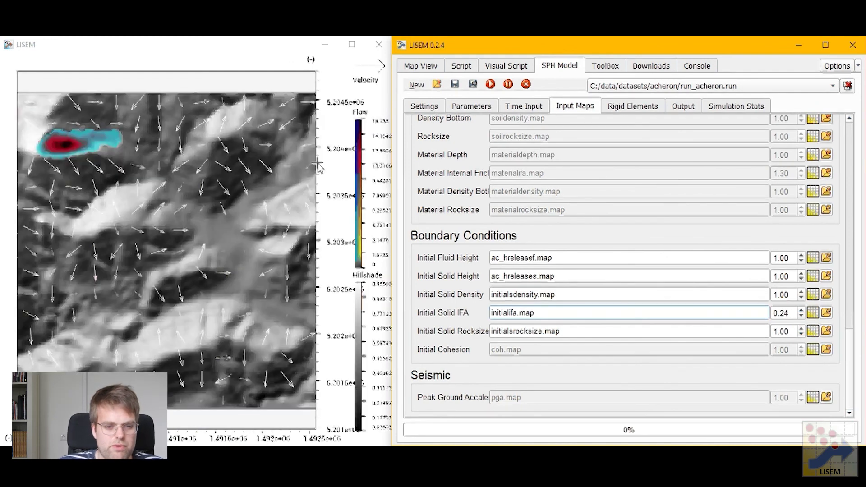
Step: Zoom and pan the map onto the landslide runout flow over the hillshade
left_click_drag(152, 177, 188, 191)
scroll(188, 191, "up", 1)
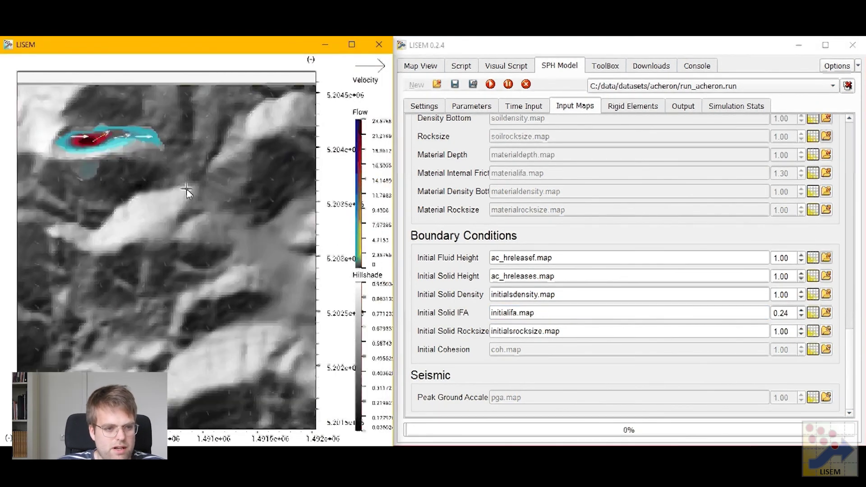
scroll(92, 147, "up", 1)
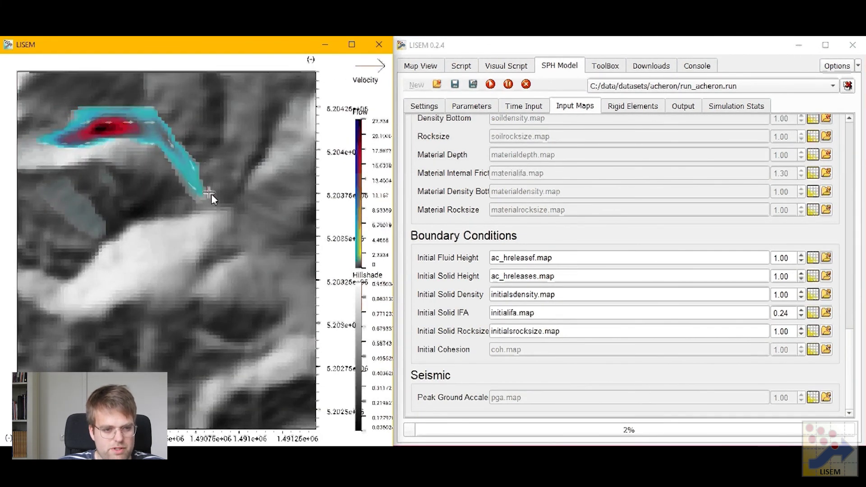
scroll(211, 193, "down", 1)
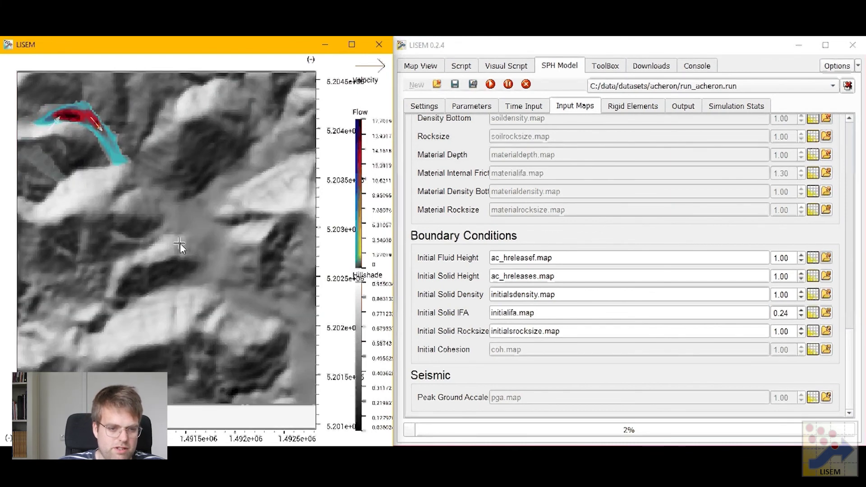
left_click(428, 67)
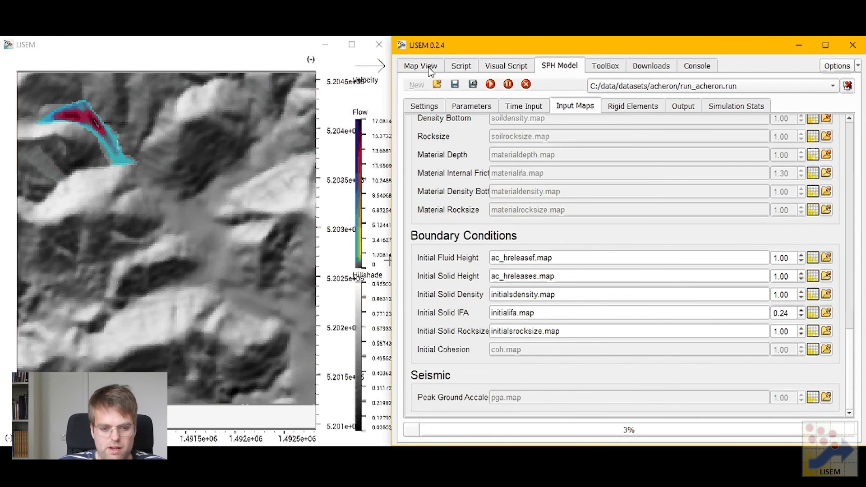
Step: Show the Acheron Settings page, glance at the Script tab, and return to SPH Model as the run reaches 7%
left_click(424, 105)
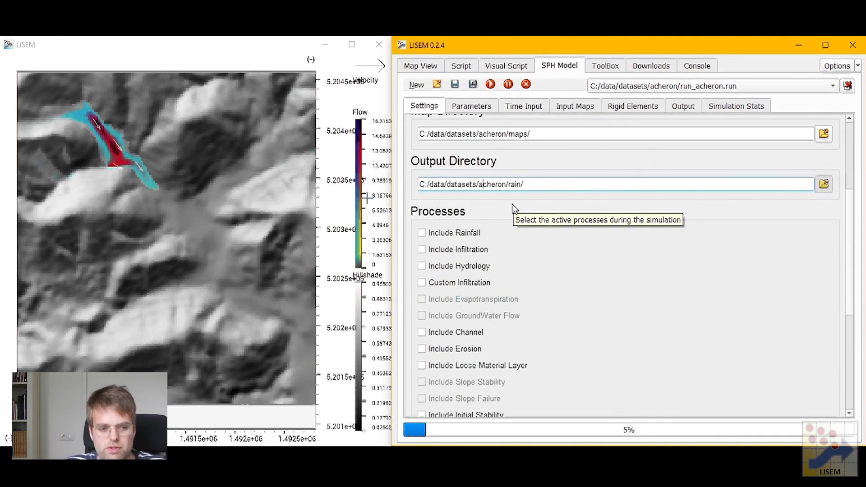
left_click(461, 68)
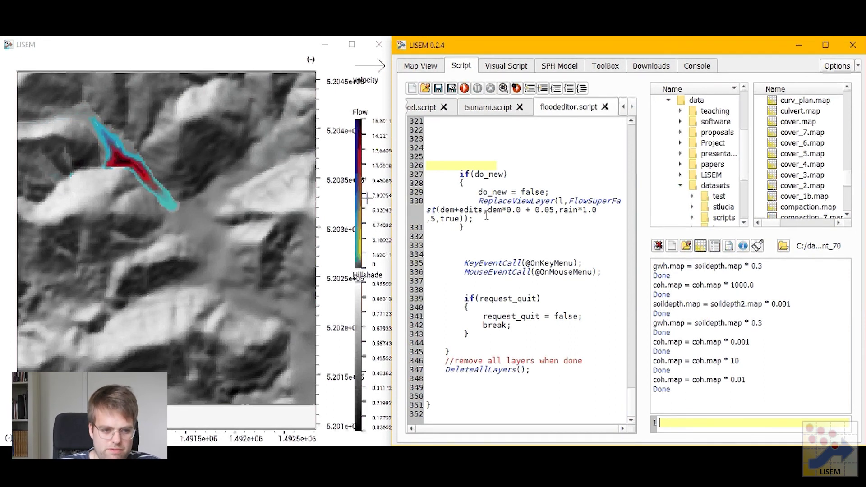
left_click(560, 66)
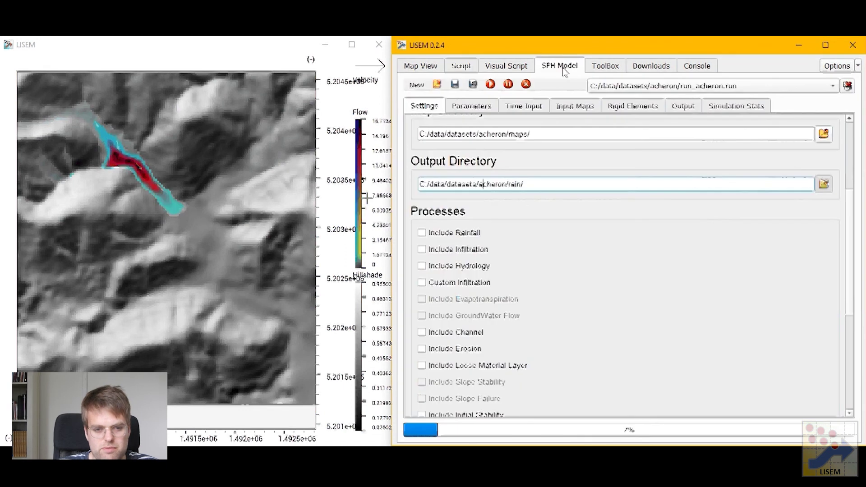
scroll(564, 141, "up", 1)
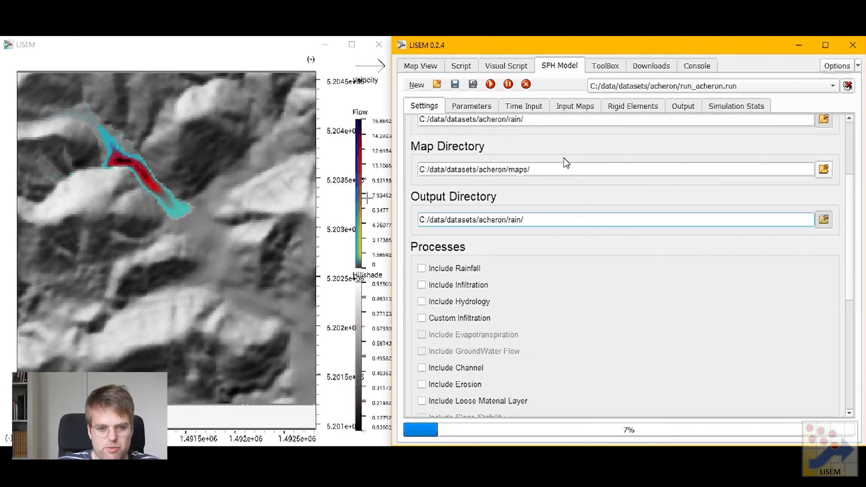